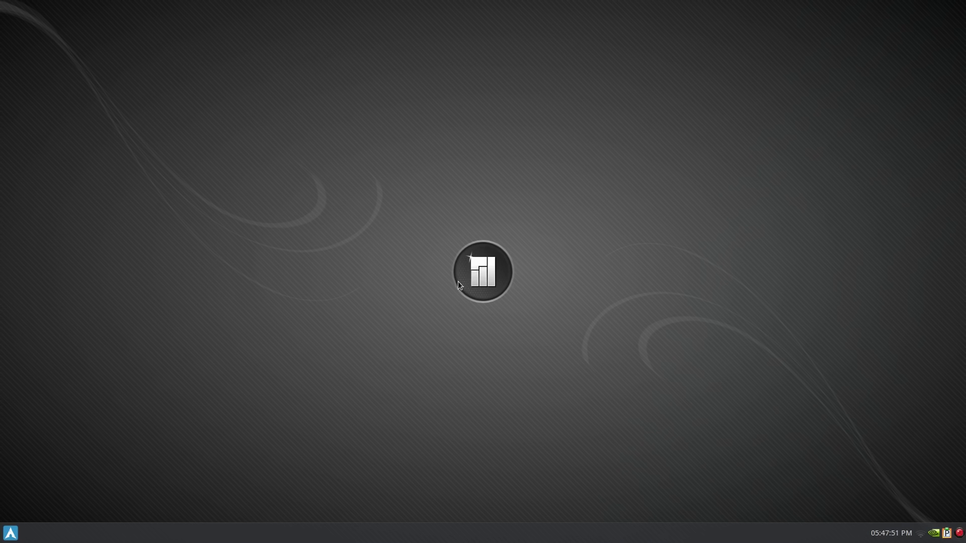
Open a new terminal, run bmenu and pick 1 Hardware to enter mhwd-tui
{"action": "key", "text": "ctrl+alt+t"}
{"action": "type", "text": "b"}
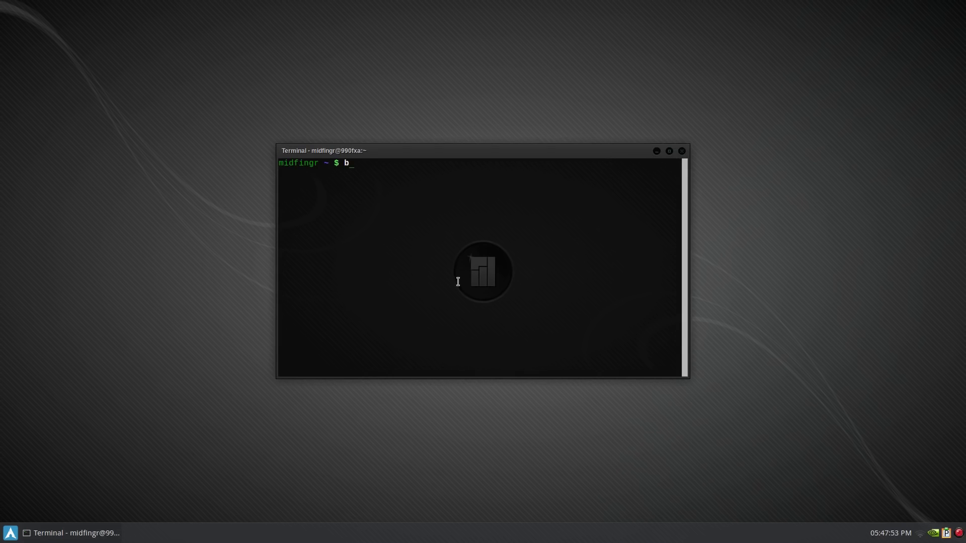
{"action": "type", "text": "menu"}
{"action": "key", "text": "Return"}
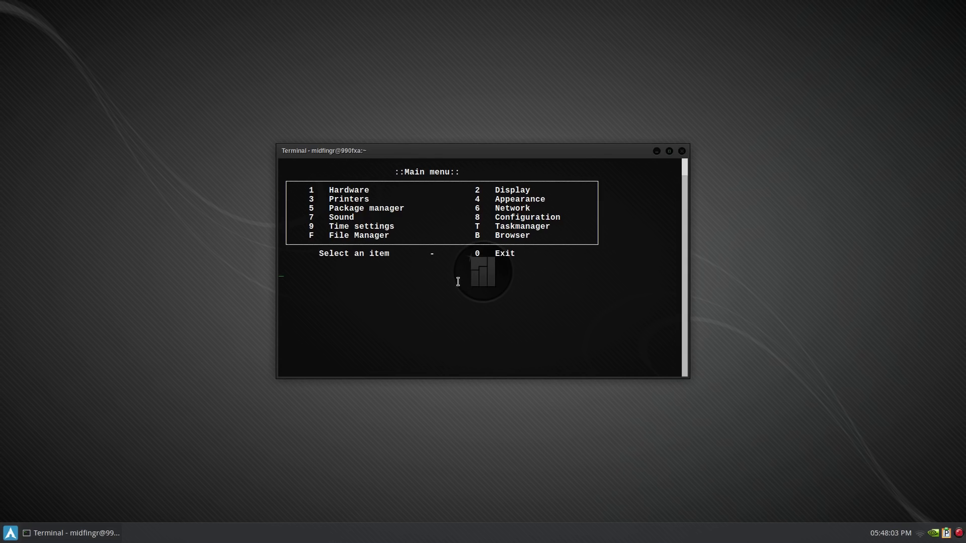
{"action": "key", "text": "1"}
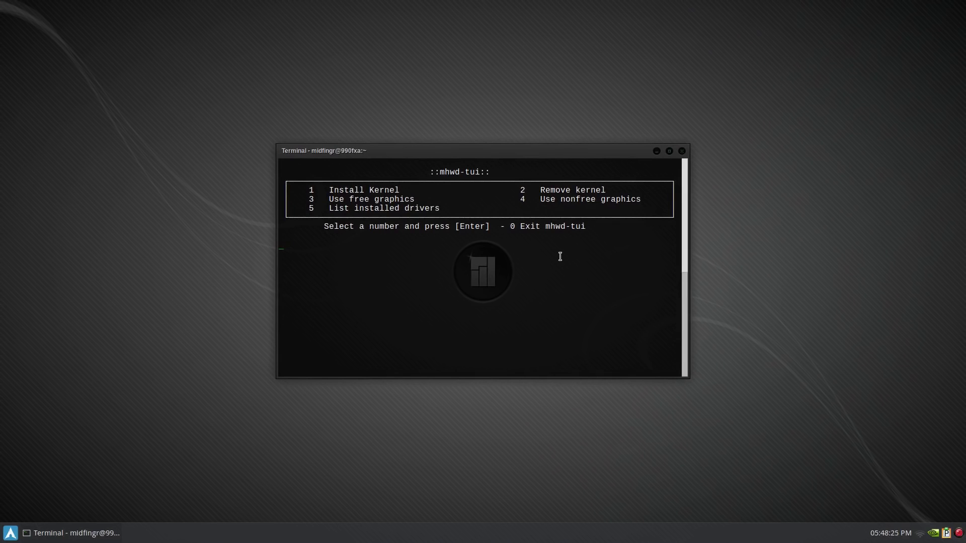
Exit mhwd-tui with 0 and print the kernel version (4.3.3-3-MANJARO) with uname -r
{"action": "type", "text": "0"}
{"action": "key", "text": "Return"}
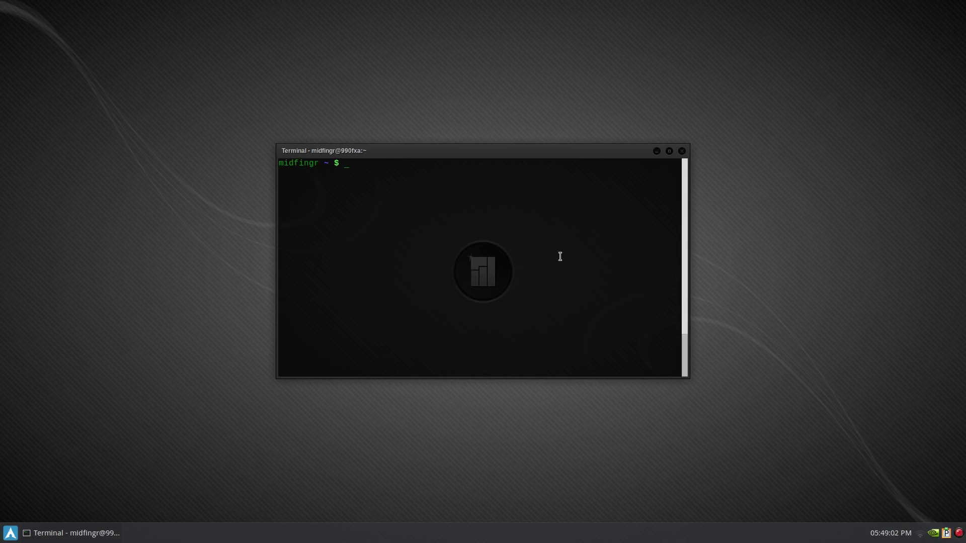
{"action": "type", "text": "uname -r"}
{"action": "key", "text": "Return"}
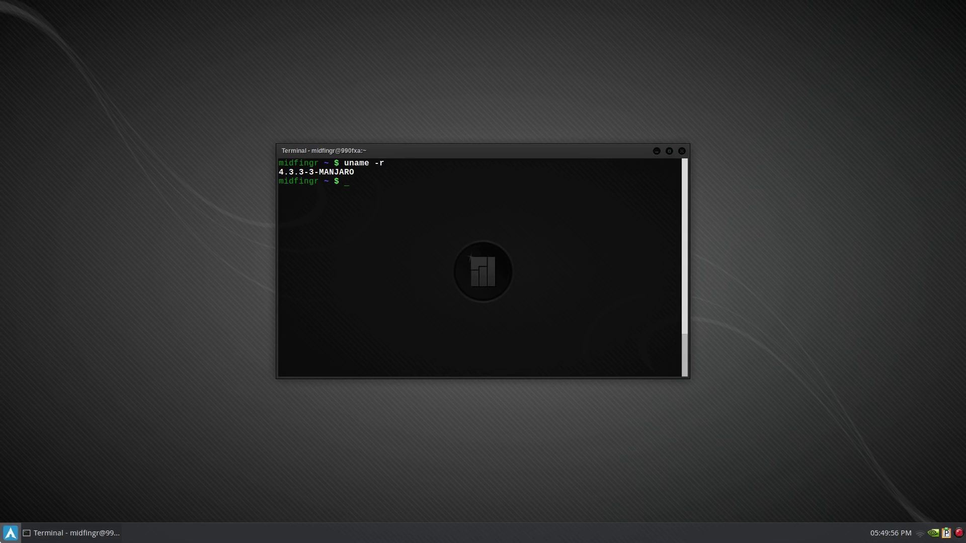
{"action": "left_click", "coordinate": [10, 532]}
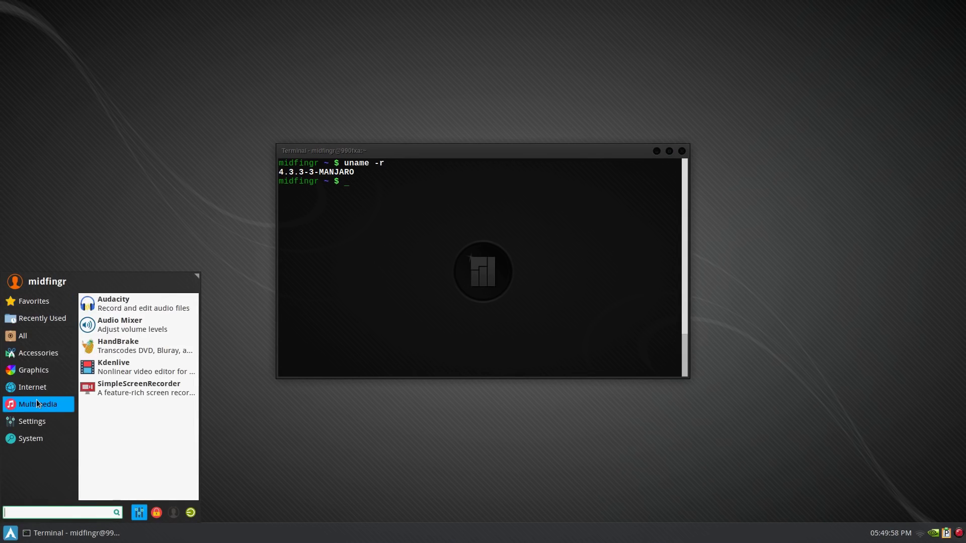
{"action": "left_click", "coordinate": [400, 286]}
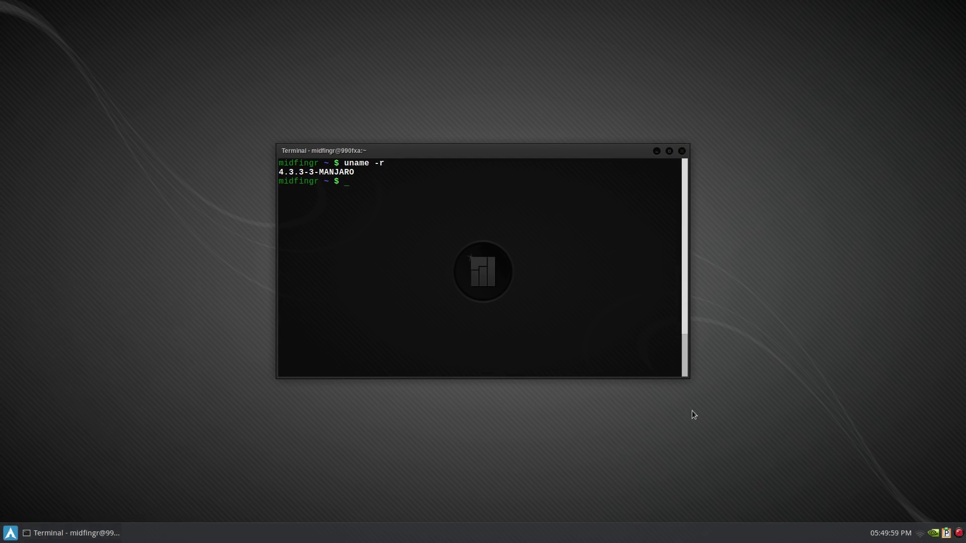
{"action": "left_click", "coordinate": [933, 533]}
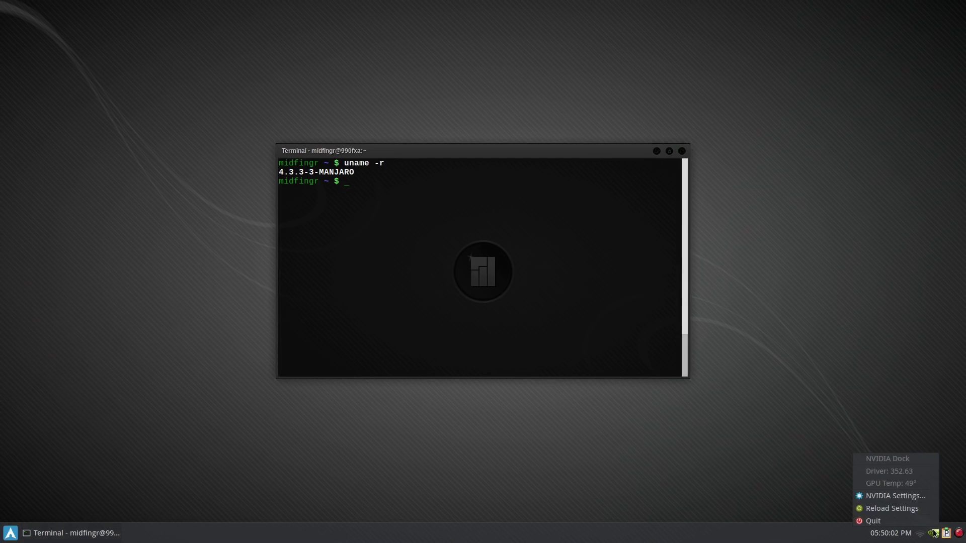
{"action": "left_click", "coordinate": [907, 498]}
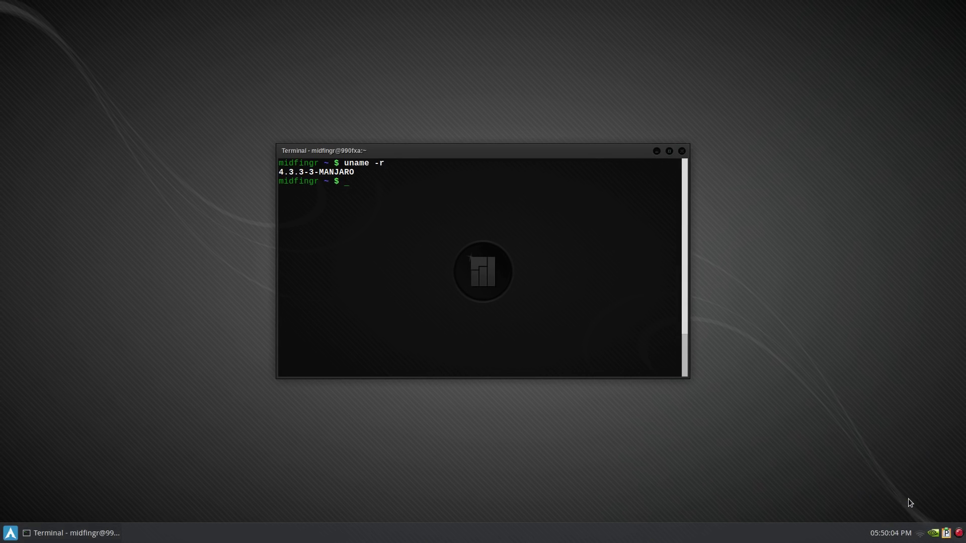
{"action": "left_click", "coordinate": [376, 179]}
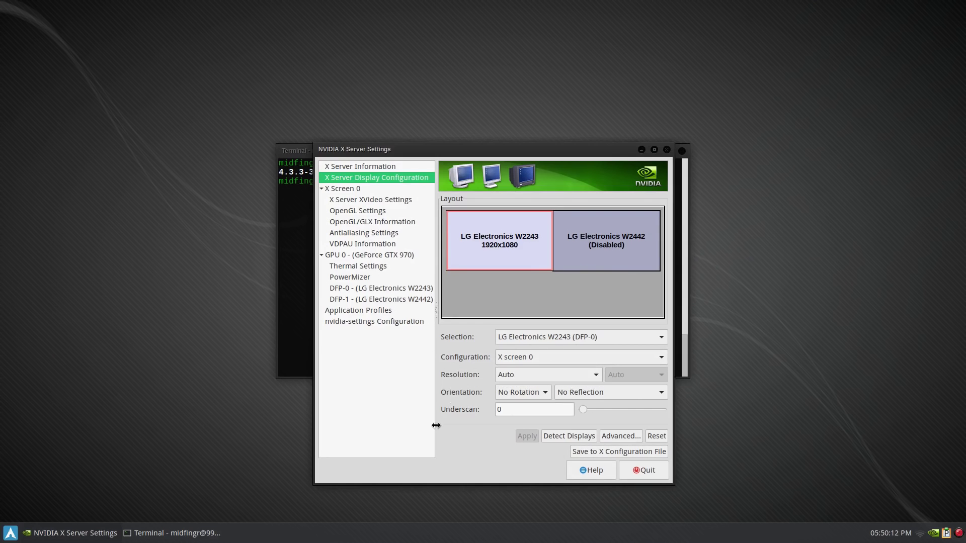
{"action": "left_click", "coordinate": [644, 471]}
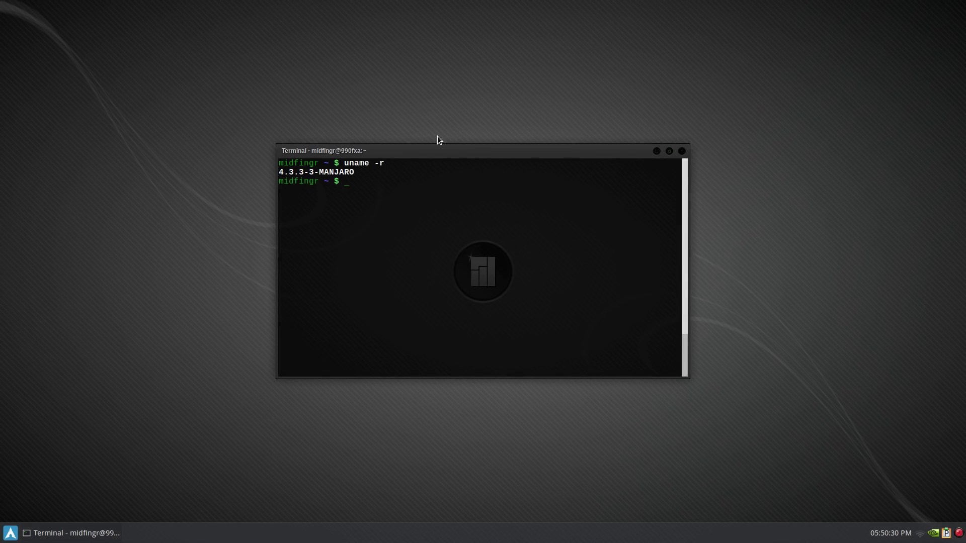
Clear the terminal output and move its window up and to the left
{"action": "key", "text": "ctrl+l"}
{"action": "left_click_drag", "start_coordinate": [454, 149], "coordinate": [398, 123]}
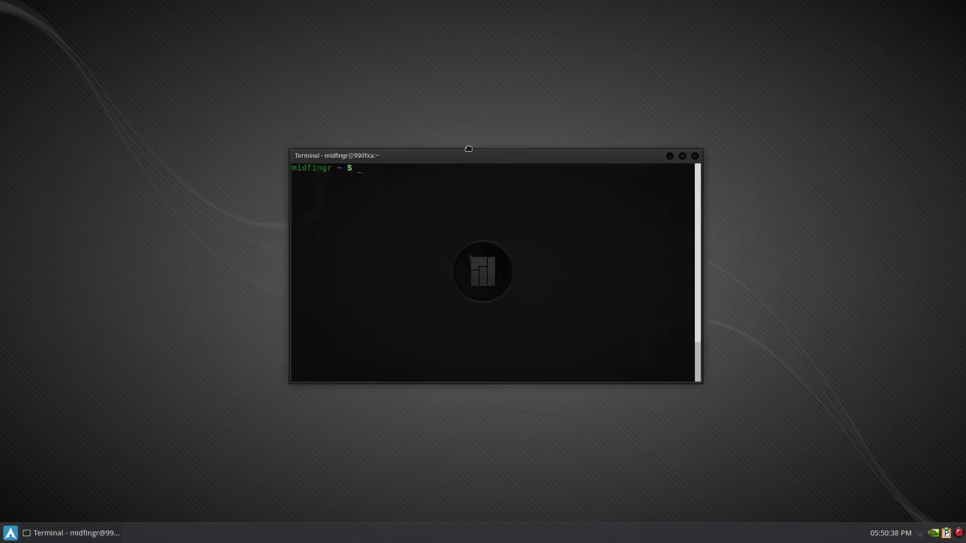
{"action": "left_click_drag", "start_coordinate": [470, 132], "coordinate": [442, 117]}
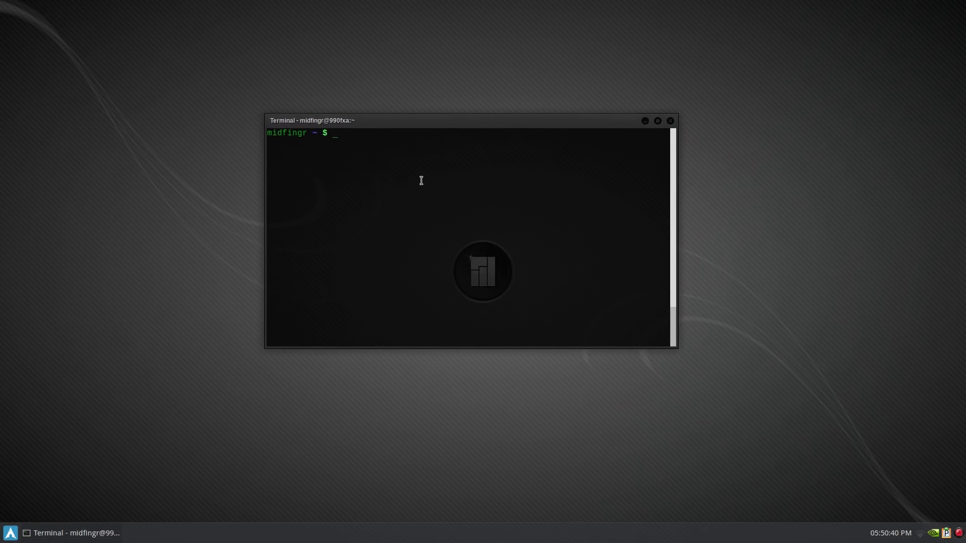
Browse the Settings applications in the Whisker menu, then close the menu
{"action": "left_click", "coordinate": [10, 532]}
{"action": "left_click", "coordinate": [44, 424]}
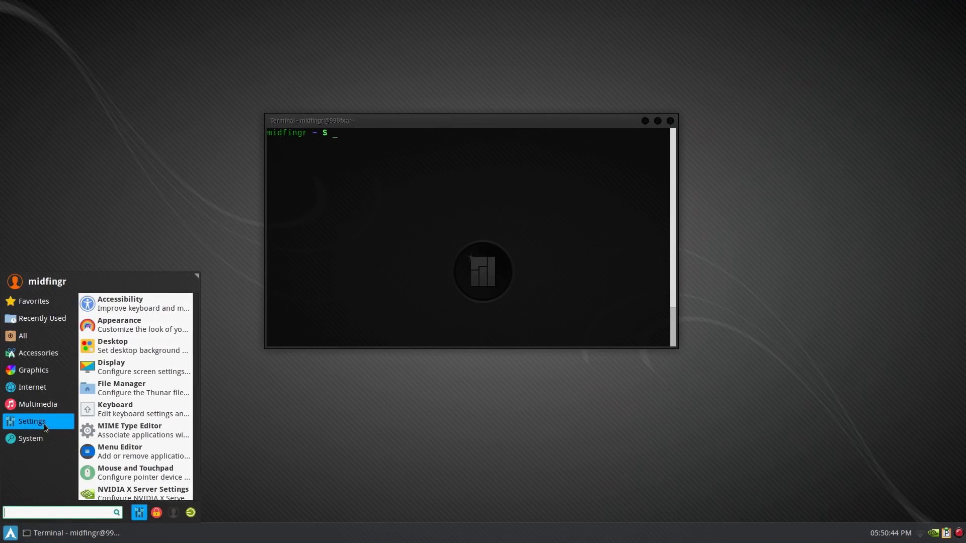
{"action": "scroll", "coordinate": [112, 458], "scroll_direction": "down", "scroll_amount": 3}
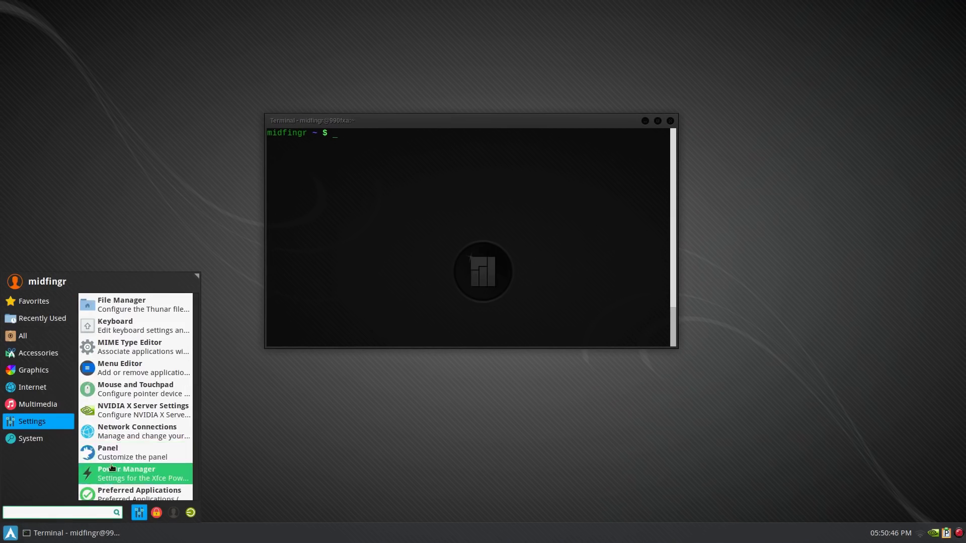
{"action": "scroll", "coordinate": [112, 472], "scroll_direction": "down", "scroll_amount": 6}
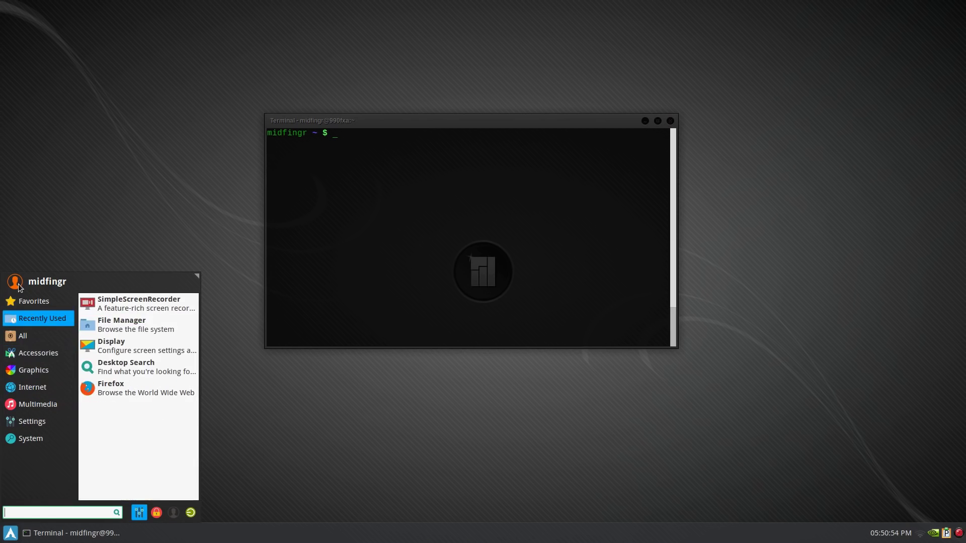
{"action": "left_click", "coordinate": [331, 188]}
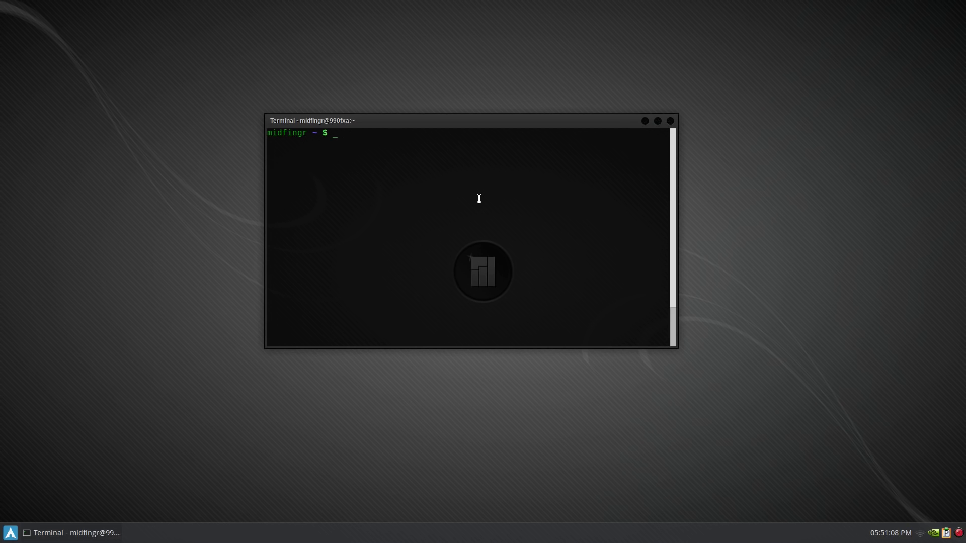
Show the kernel version and the 2.474s boot time with uname -r and systemd-analyze
{"action": "type", "text": "uname -r"}
{"action": "key", "text": "Return"}
{"action": "type", "text": "systemd-analyze"}
{"action": "key", "text": "Return"}
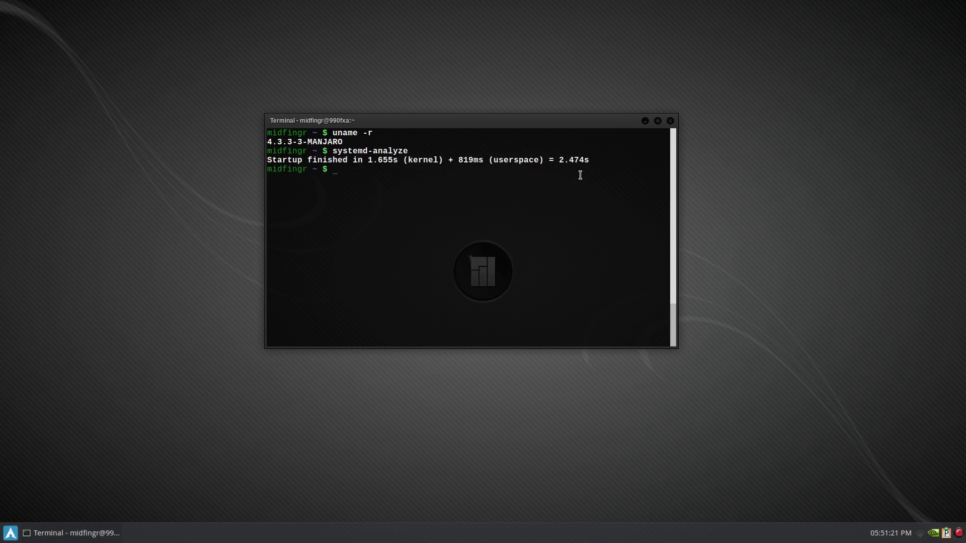
List per-service startup times with systemd-analyze blame, correcting the mistyped 'bla' attempt
{"action": "key", "text": "Up"}
{"action": "type", "text": "bla"}
{"action": "key", "text": "Return"}
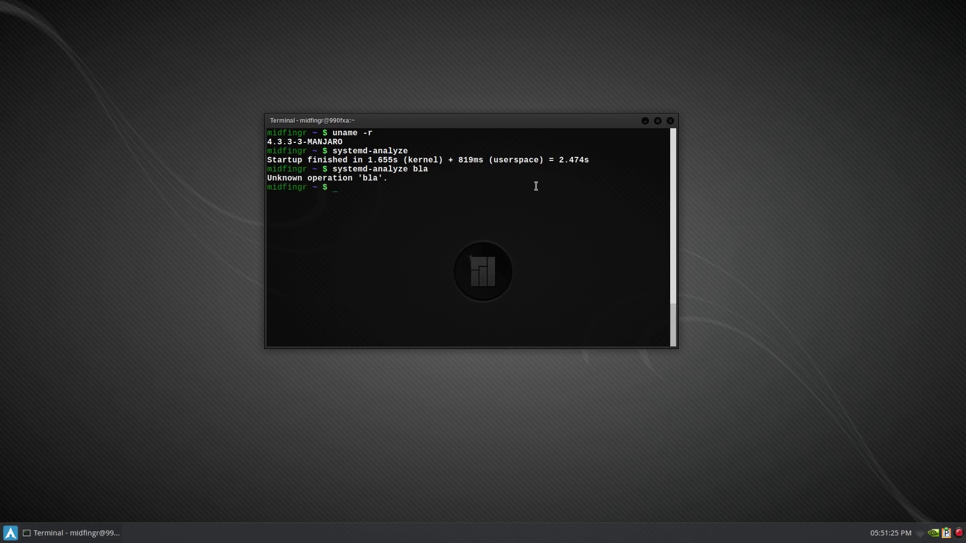
{"action": "key", "text": "Up"}
{"action": "type", "text": "me"}
{"action": "key", "text": "Return"}
{"action": "scroll", "coordinate": [536, 186], "scroll_direction": "up", "scroll_amount": 2}
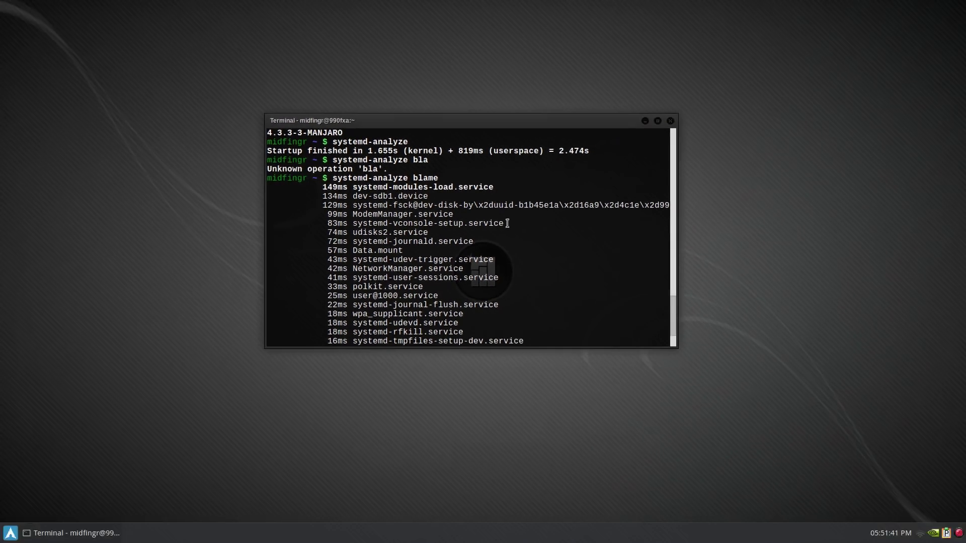
Raise the ArchWiki NVIDIA page in Firefox and highlight the nvidia-xconfig command
{"action": "scroll", "coordinate": [571, 314], "scroll_direction": "down", "scroll_amount": 2}
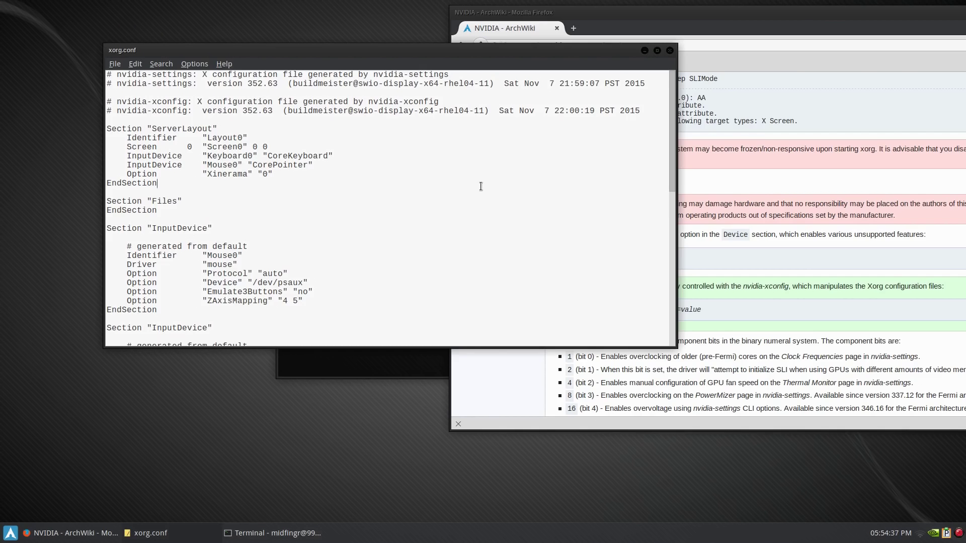
{"action": "left_click", "coordinate": [788, 228]}
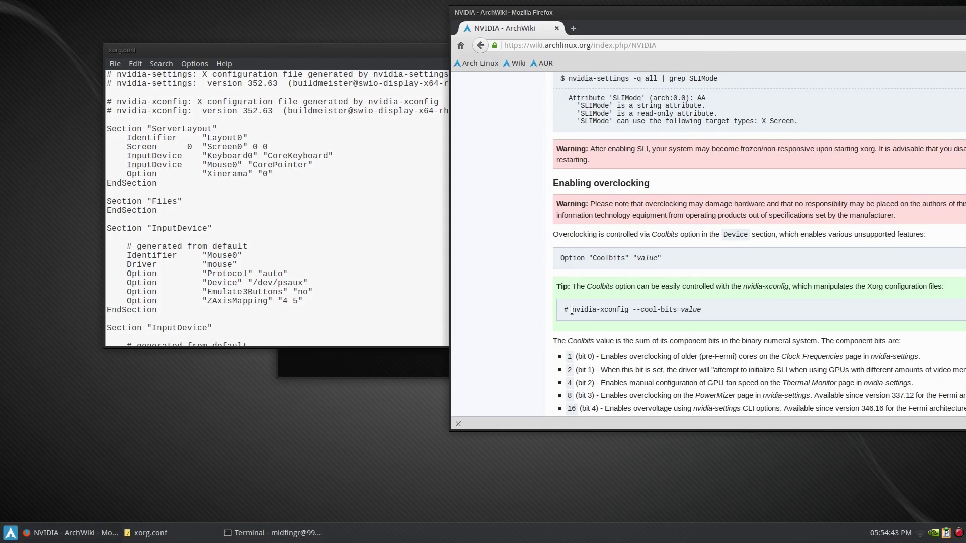
{"action": "left_click_drag", "start_coordinate": [572, 310], "coordinate": [629, 313]}
{"action": "left_click", "coordinate": [632, 314]}
Scroll to the Enabling overclocking section and highlight the Coolbits bit descriptions
{"action": "scroll", "coordinate": [699, 282], "scroll_direction": "up", "scroll_amount": 10}
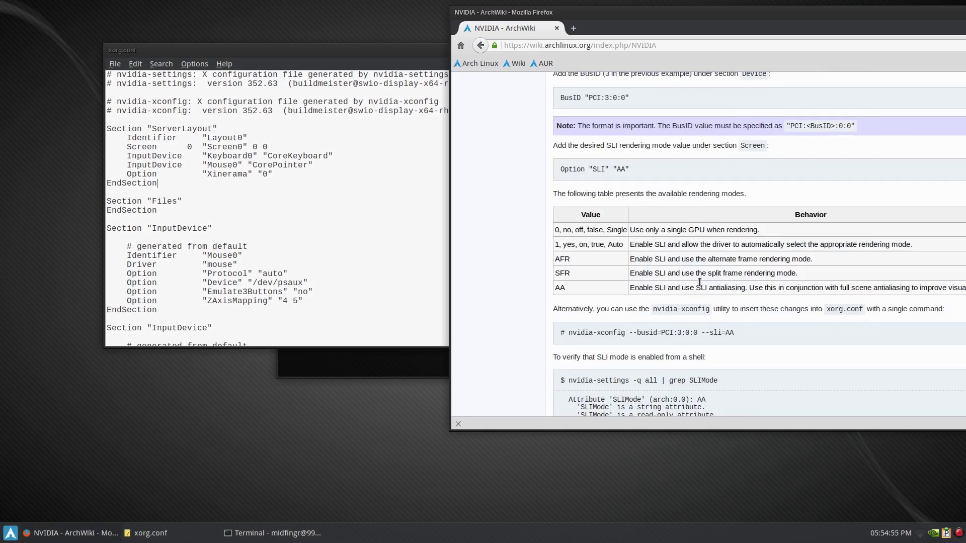
{"action": "scroll", "coordinate": [699, 284], "scroll_direction": "down", "scroll_amount": 10}
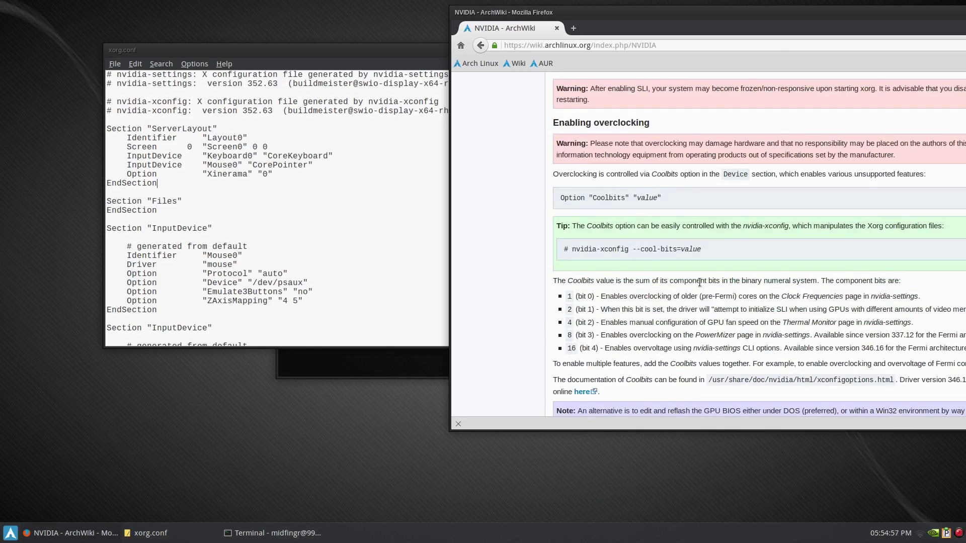
{"action": "left_click_drag", "start_coordinate": [674, 322], "coordinate": [794, 310]}
{"action": "left_click", "coordinate": [791, 310]}
Check the GPU temperature in NVIDIA X Server Settings' Thermal Settings, then quit it
{"action": "left_click", "coordinate": [933, 533]}
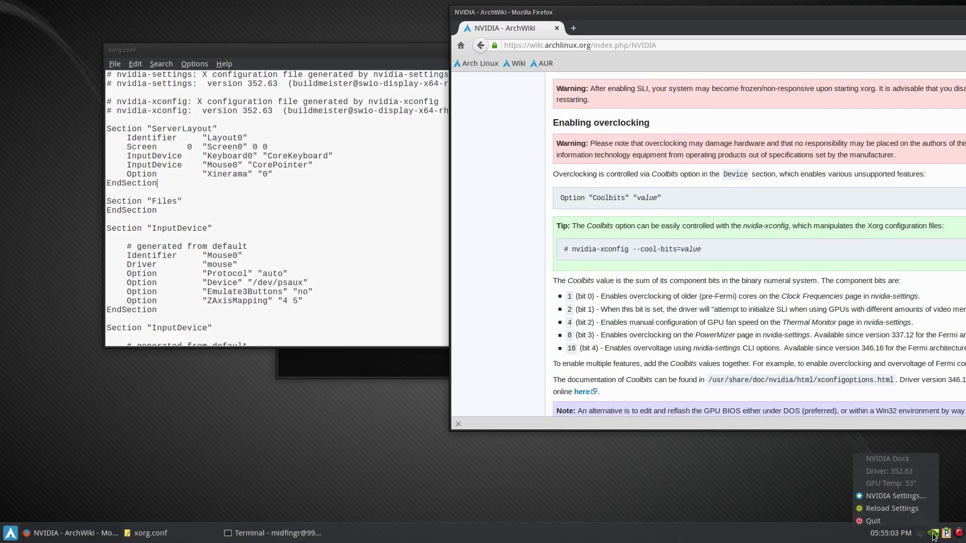
{"action": "left_click", "coordinate": [895, 495]}
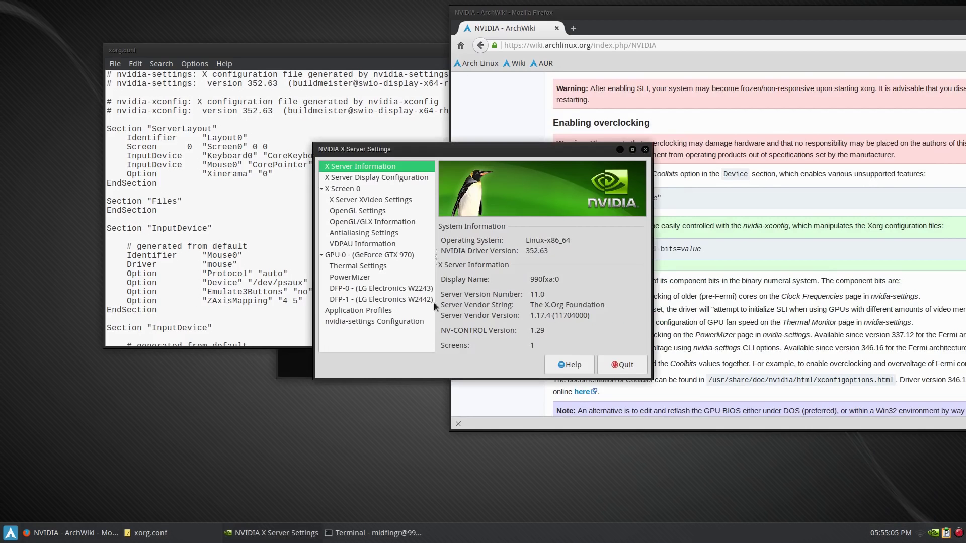
{"action": "left_click", "coordinate": [381, 267]}
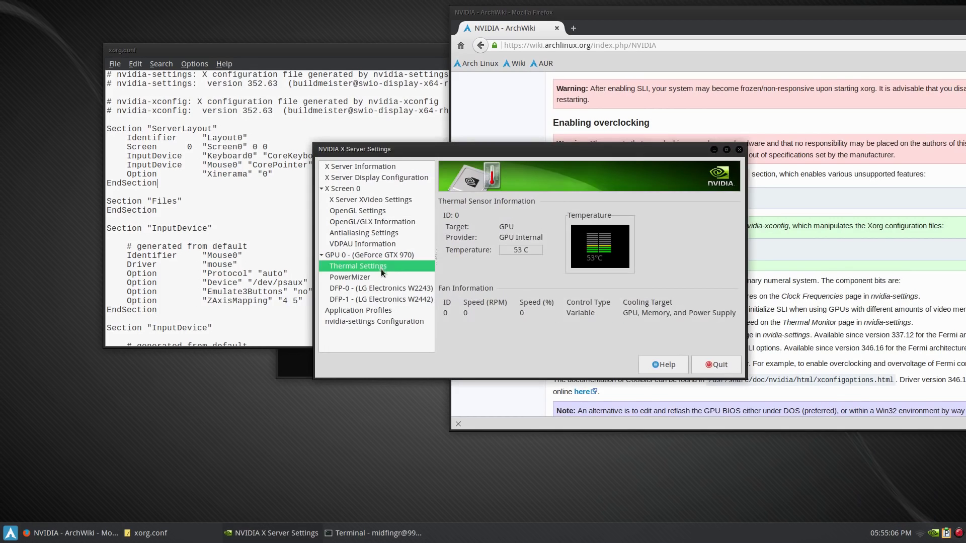
{"action": "left_click", "coordinate": [700, 365]}
Scroll xorg.conf in Leafpad to the Screen section and inspect the DefaultDepth line
{"action": "left_click", "coordinate": [355, 250]}
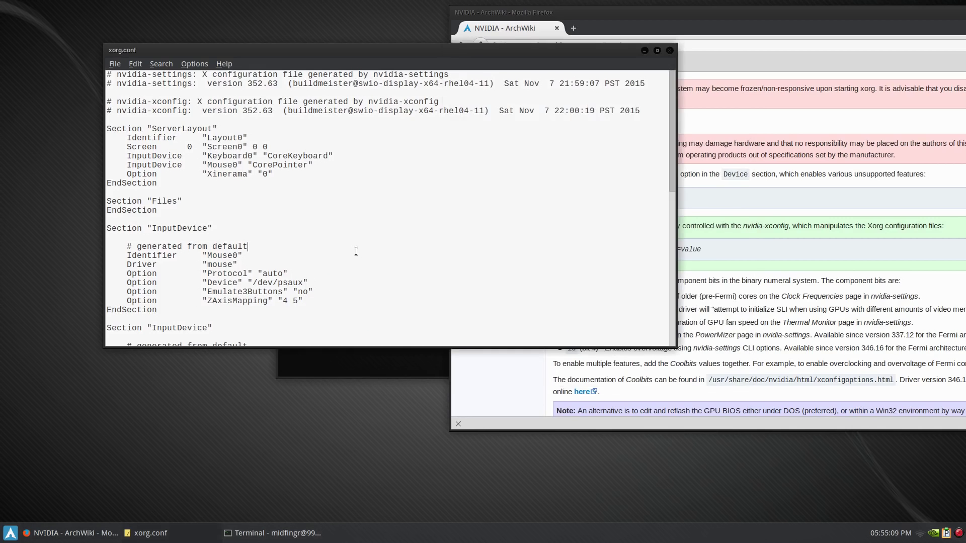
{"action": "scroll", "coordinate": [308, 248], "scroll_direction": "down", "scroll_amount": 10}
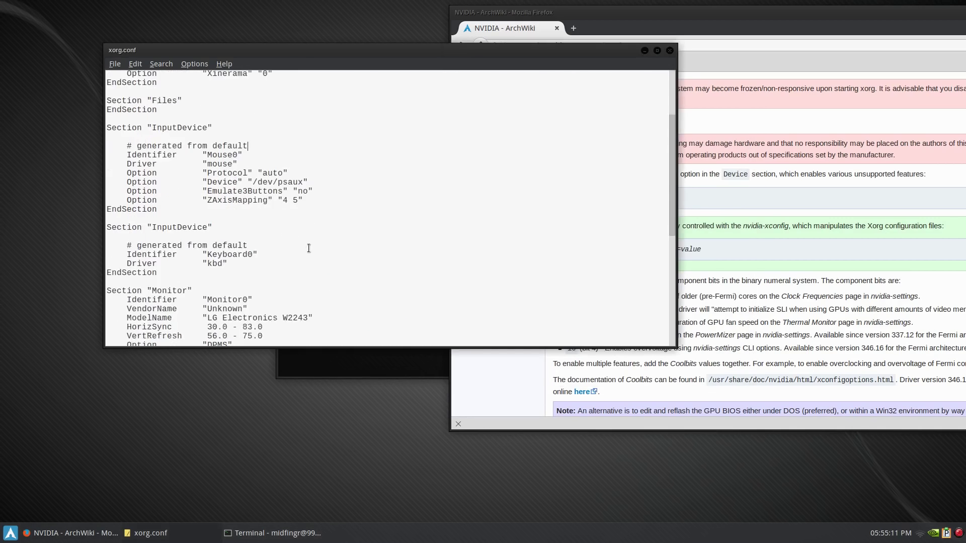
{"action": "scroll", "coordinate": [309, 248], "scroll_direction": "down", "scroll_amount": 3}
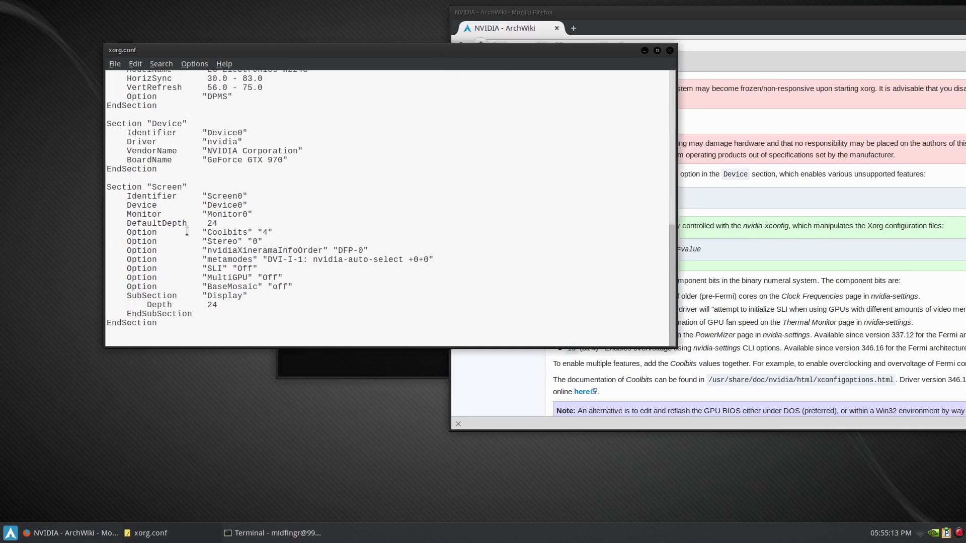
{"action": "double_click", "coordinate": [144, 226]}
{"action": "triple_click", "coordinate": [144, 226]}
{"action": "left_click", "coordinate": [146, 229]}
{"action": "scroll", "coordinate": [182, 246], "scroll_direction": "up", "scroll_amount": 1}
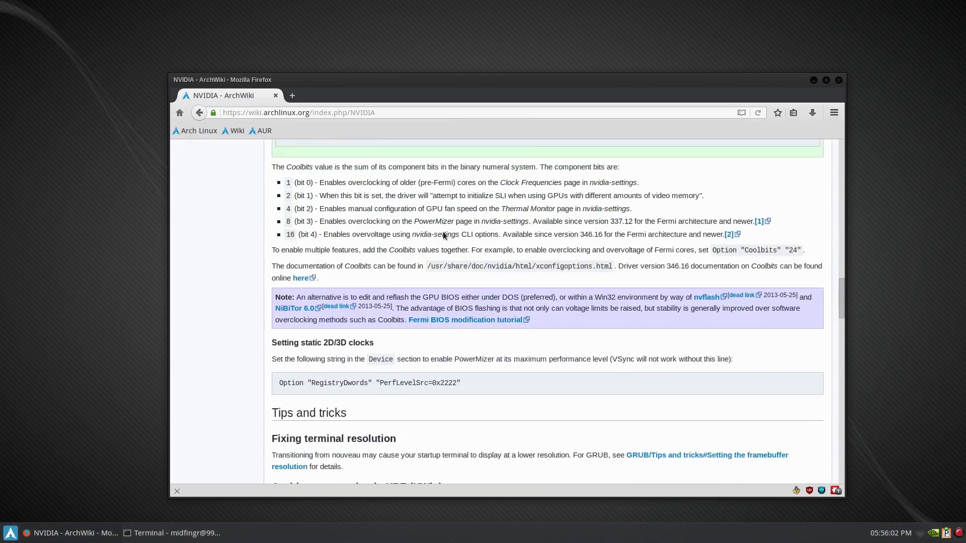
{"action": "scroll", "coordinate": [443, 235], "scroll_direction": "down", "scroll_amount": 8}
Scroll the wiki to the GPU temperature section, then minimise Firefox and the terminal
{"action": "scroll", "coordinate": [442, 236], "scroll_direction": "down", "scroll_amount": 12}
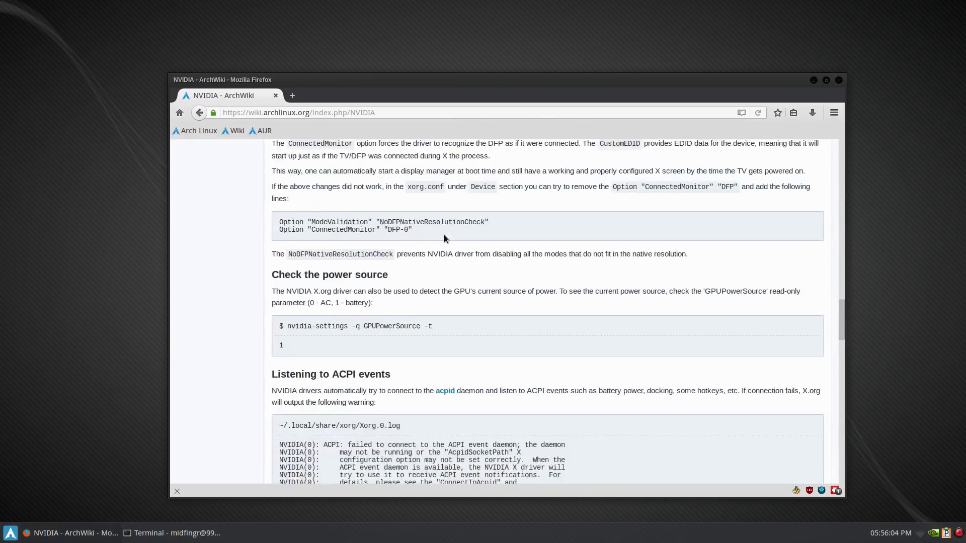
{"action": "scroll", "coordinate": [442, 235], "scroll_direction": "down", "scroll_amount": 10}
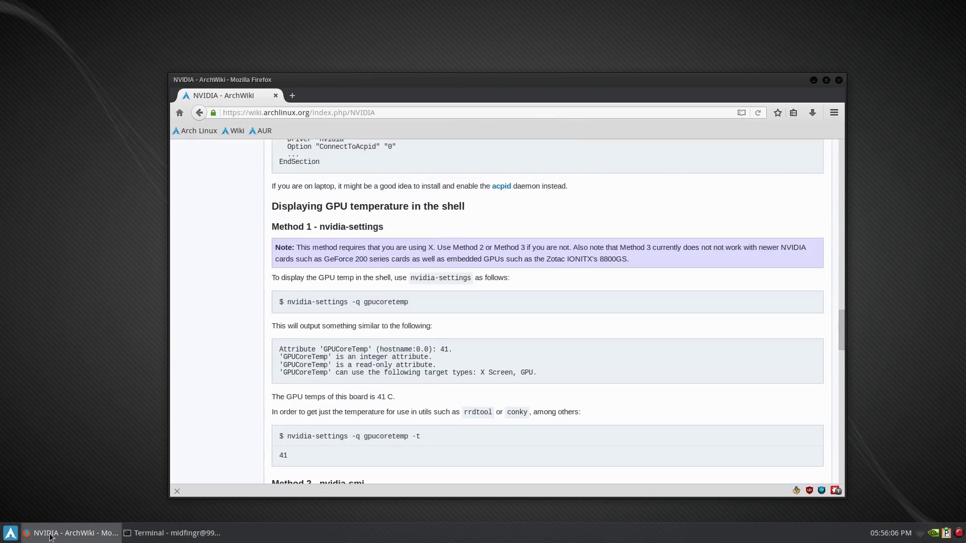
{"action": "left_click", "coordinate": [45, 534]}
{"action": "left_click", "coordinate": [151, 532]}
Open the Whisker application menu and browse its Internet category
{"action": "left_click", "coordinate": [10, 533]}
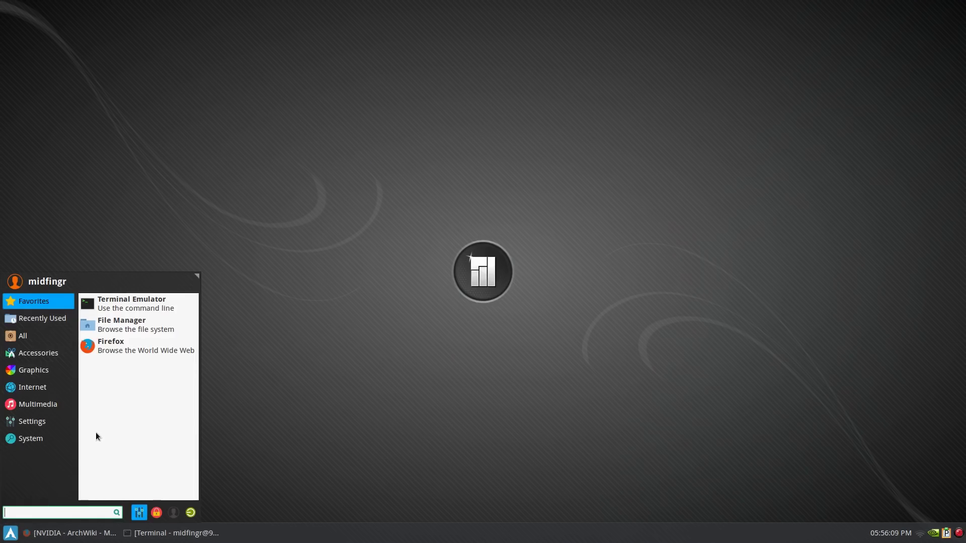
{"action": "left_click", "coordinate": [67, 384]}
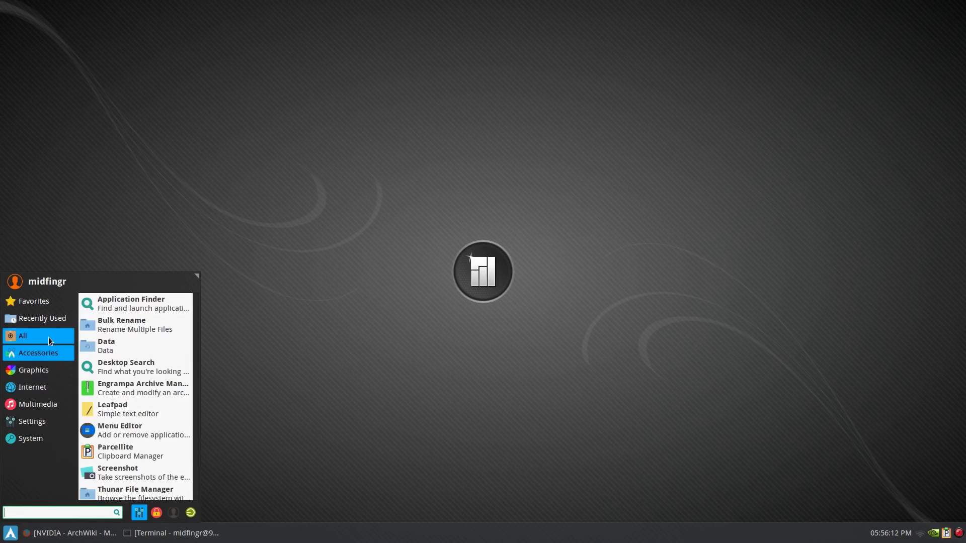
{"action": "mouse_move", "coordinate": [48, 336]}
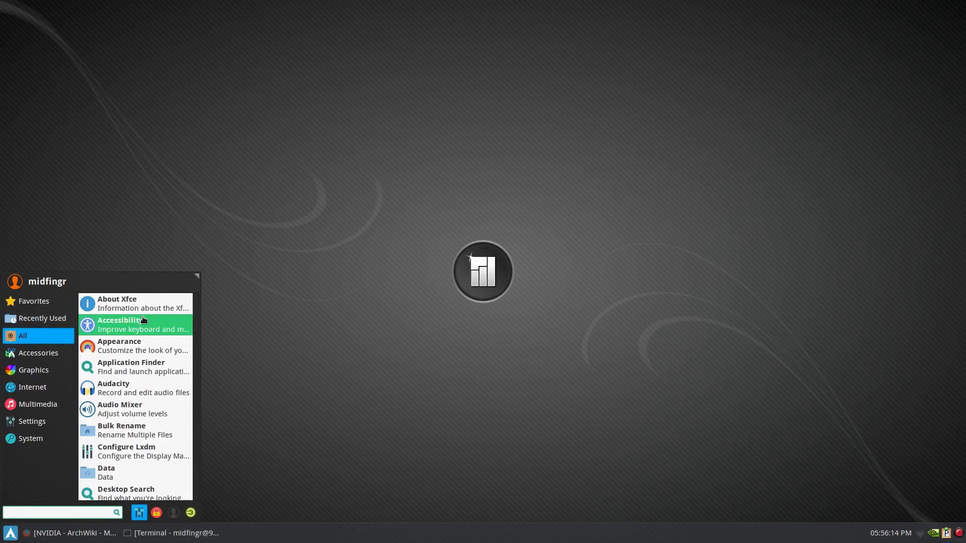
Launch Configure Lxdm with the admin password, enable Transparent panel and disable Show languages menu
{"action": "left_click", "coordinate": [126, 453]}
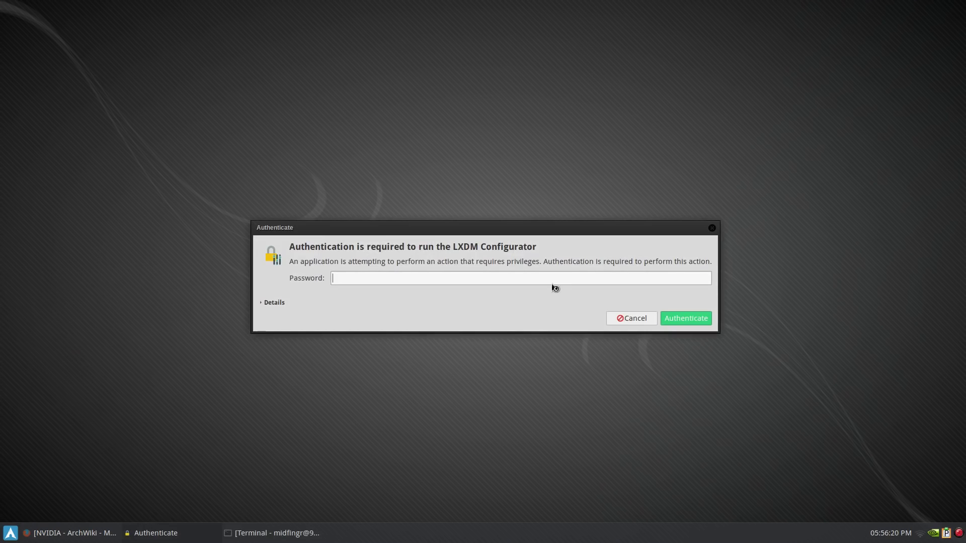
{"action": "type", "text": "••••••"}
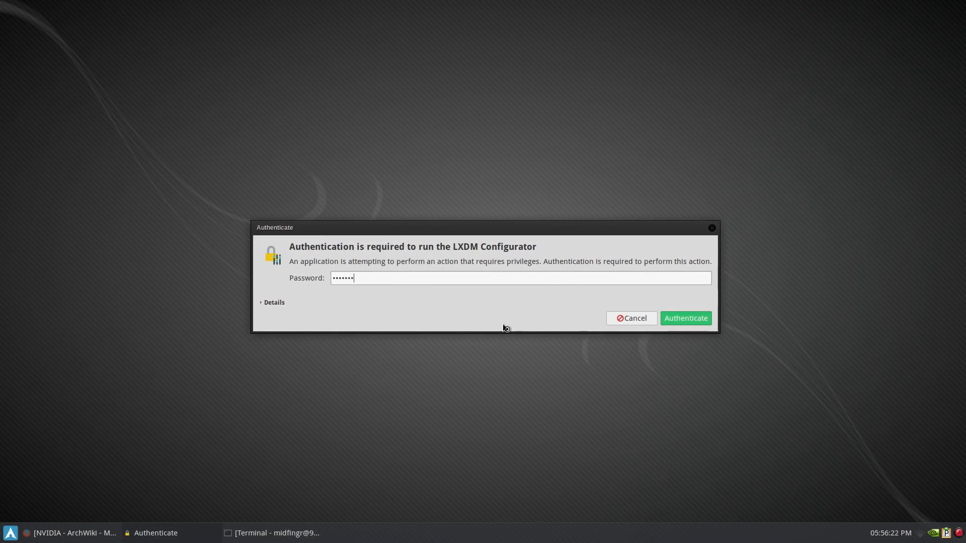
{"action": "key", "text": "Return"}
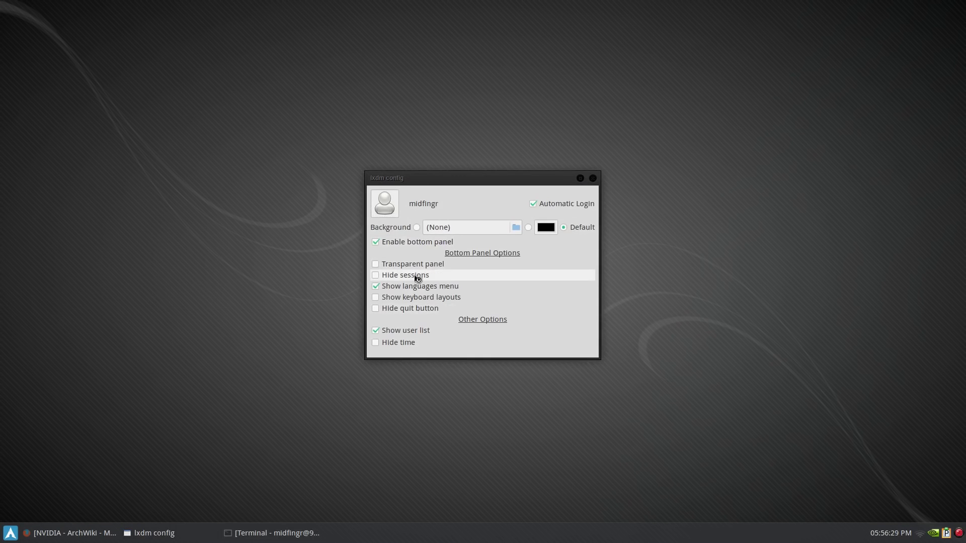
{"action": "left_click", "coordinate": [417, 265]}
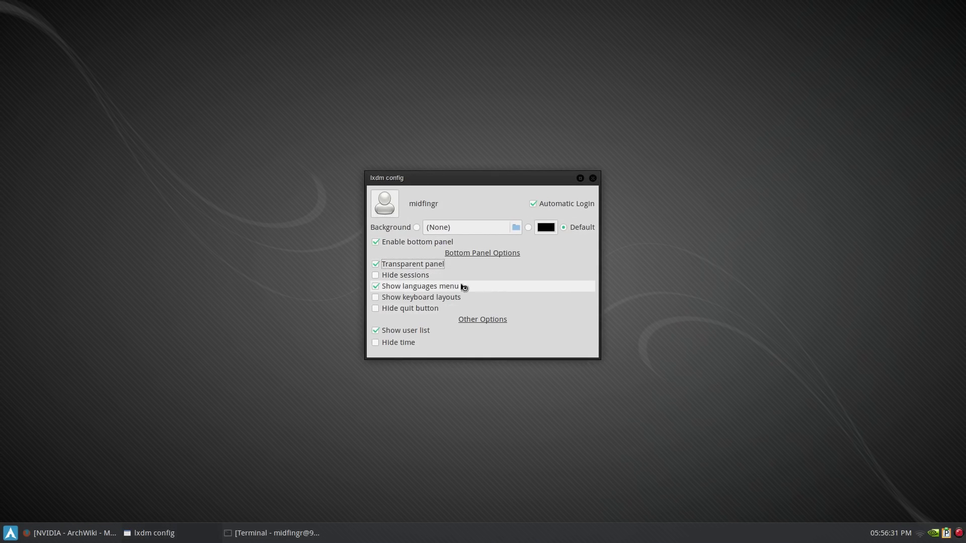
{"action": "left_click", "coordinate": [441, 291]}
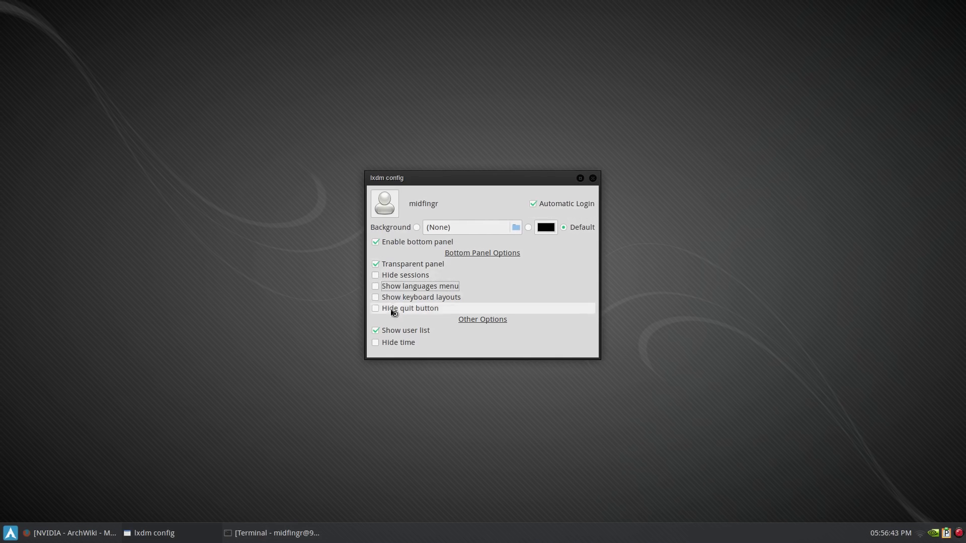
Close the LXDM configurator, install pamac with 'pac pamac' in the terminal, then exit it
{"action": "left_click", "coordinate": [593, 178]}
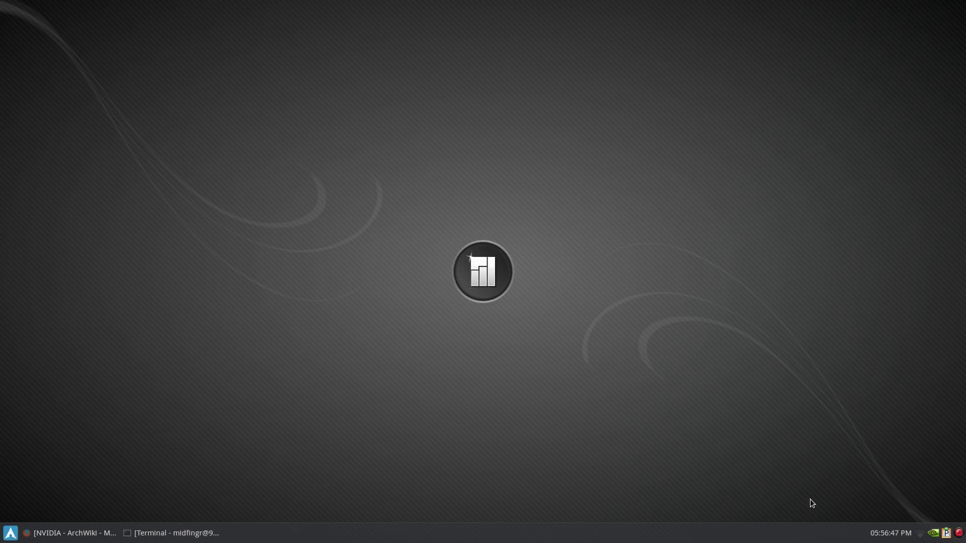
{"action": "left_click", "coordinate": [170, 534]}
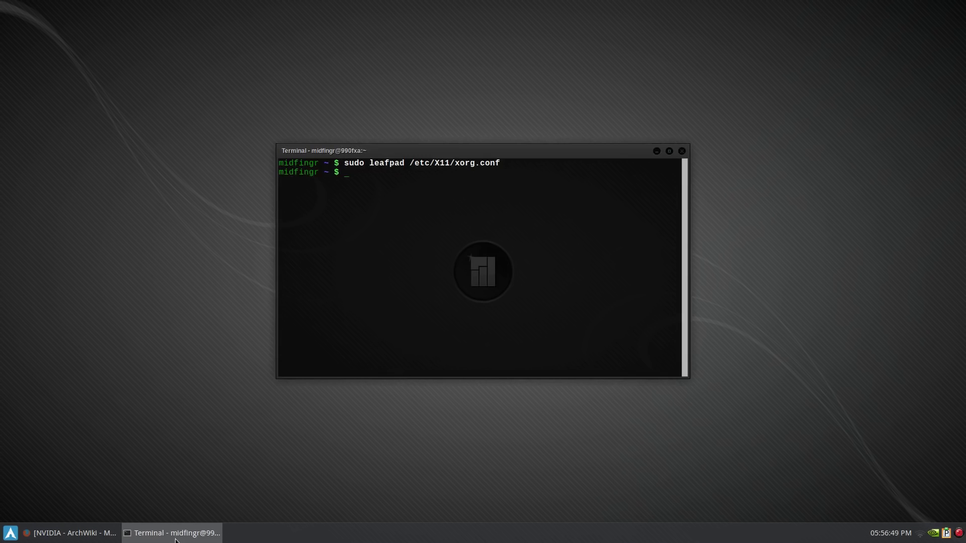
{"action": "type", "text": "pa"}
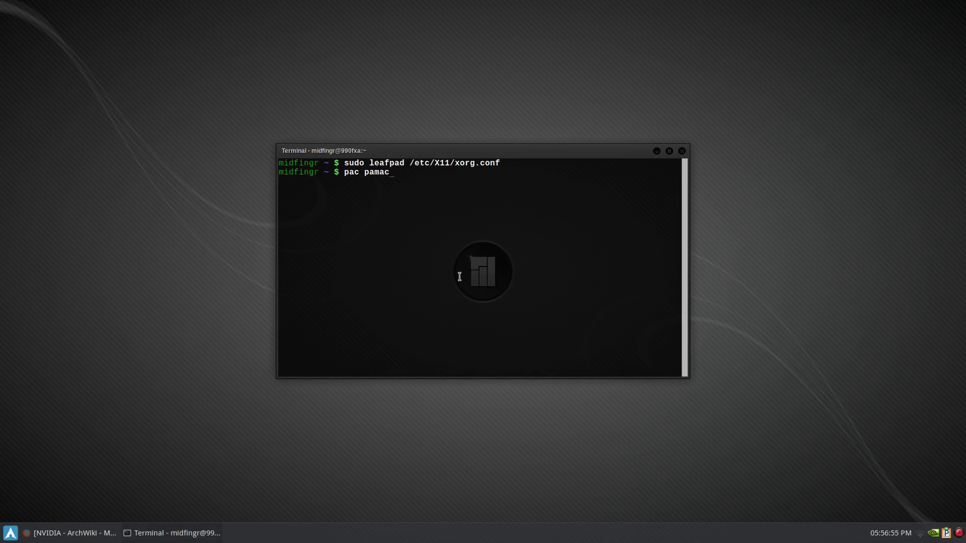
{"action": "type", "text": "c pamac"}
{"action": "key", "text": "Return"}
{"action": "key", "text": "Return"}
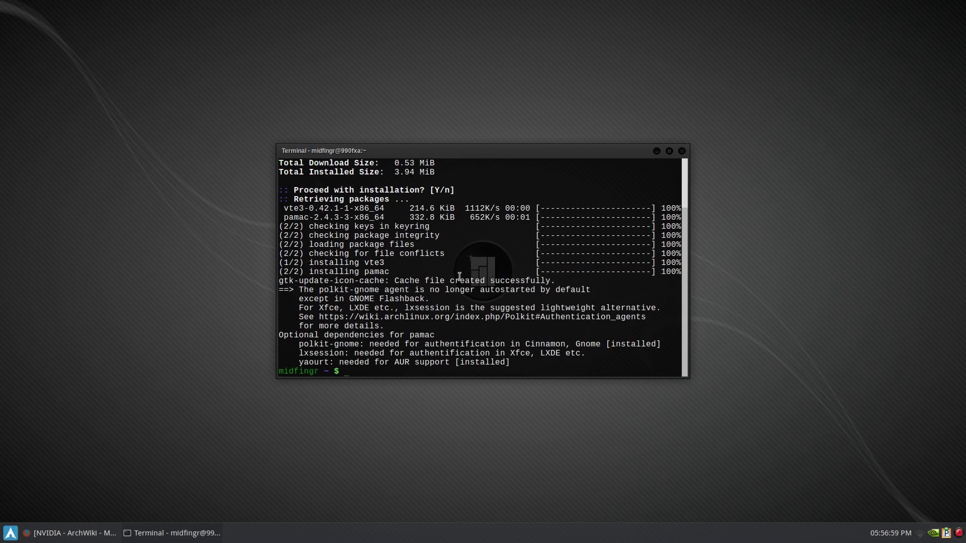
{"action": "key", "text": "ctrl+d"}
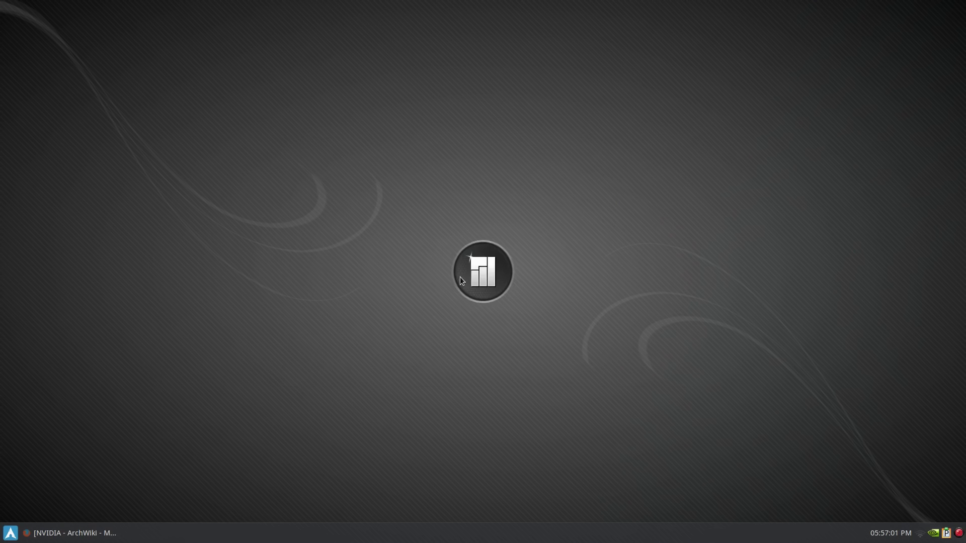
Restore Firefox, scroll the wiki page briefly, then close Firefox and dismiss the desktop menu
{"action": "left_click", "coordinate": [71, 532]}
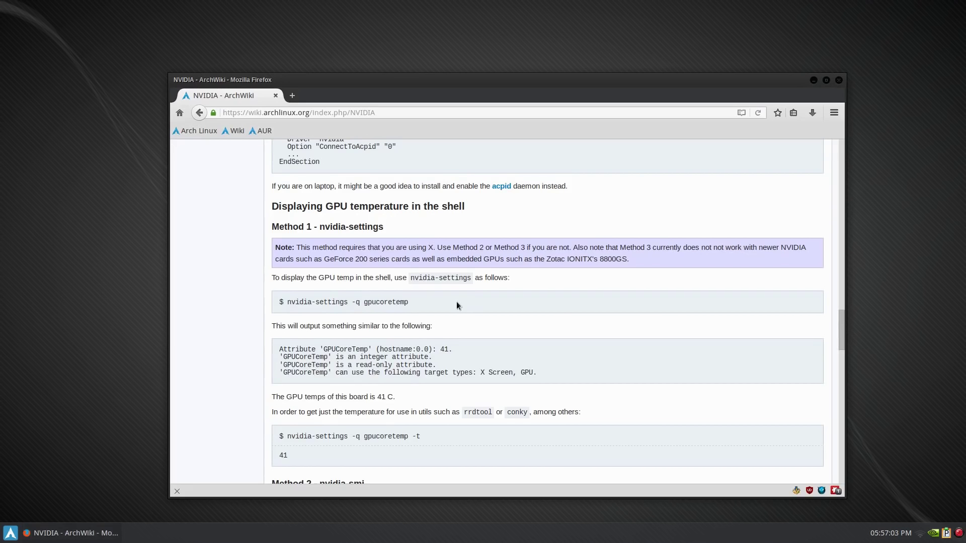
{"action": "scroll", "coordinate": [456, 305], "scroll_direction": "down", "scroll_amount": 3}
{"action": "scroll", "coordinate": [457, 306], "scroll_direction": "up", "scroll_amount": 8}
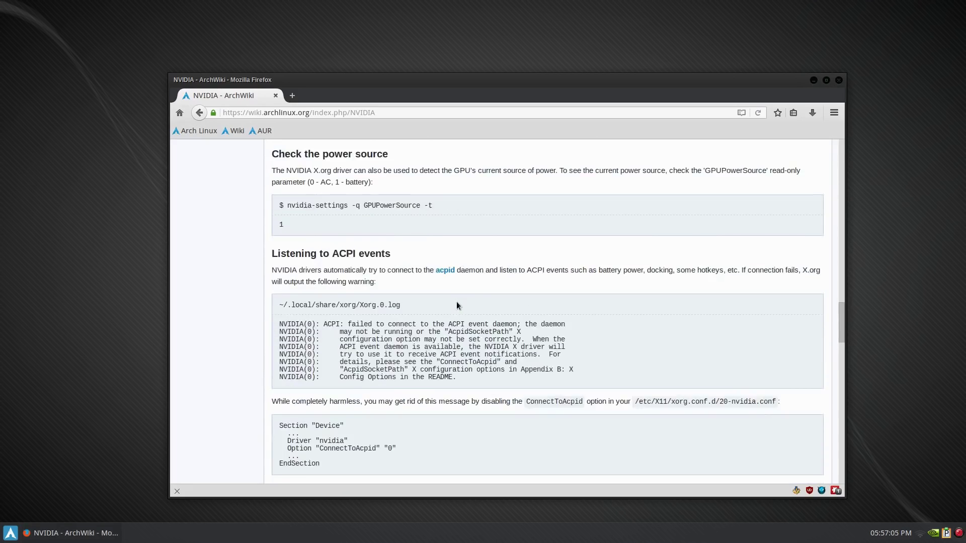
{"action": "scroll", "coordinate": [457, 300], "scroll_direction": "up", "scroll_amount": 15}
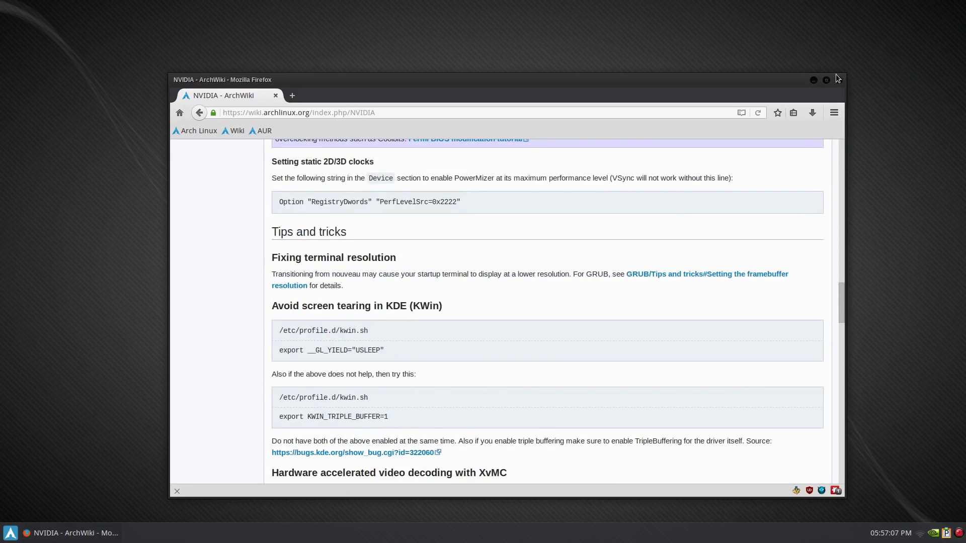
{"action": "left_click", "coordinate": [839, 80]}
{"action": "right_click", "coordinate": [510, 180]}
{"action": "left_click", "coordinate": [454, 239]}
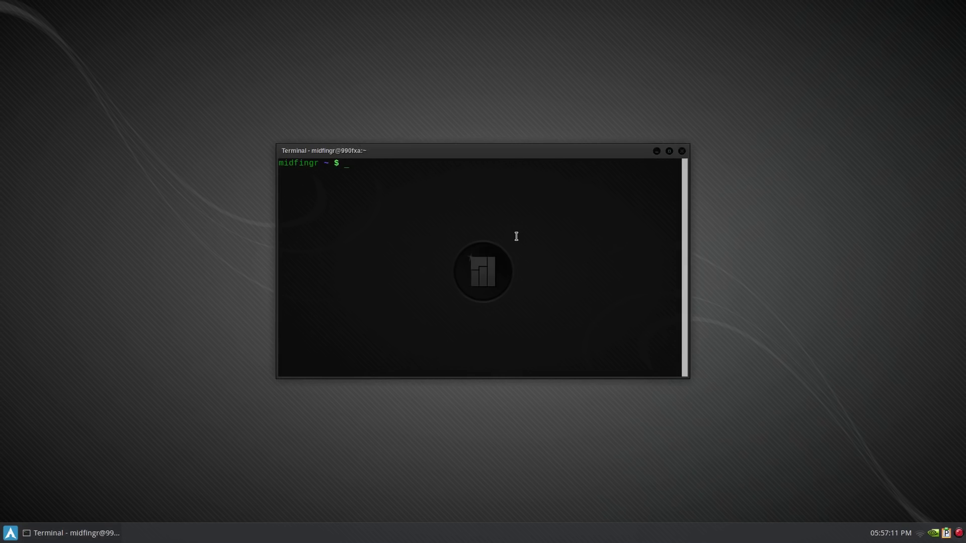
Run bmenu to display its Main menu, Hardware through Browser
{"action": "type", "text": "bmenu"}
{"action": "key", "text": "Return"}
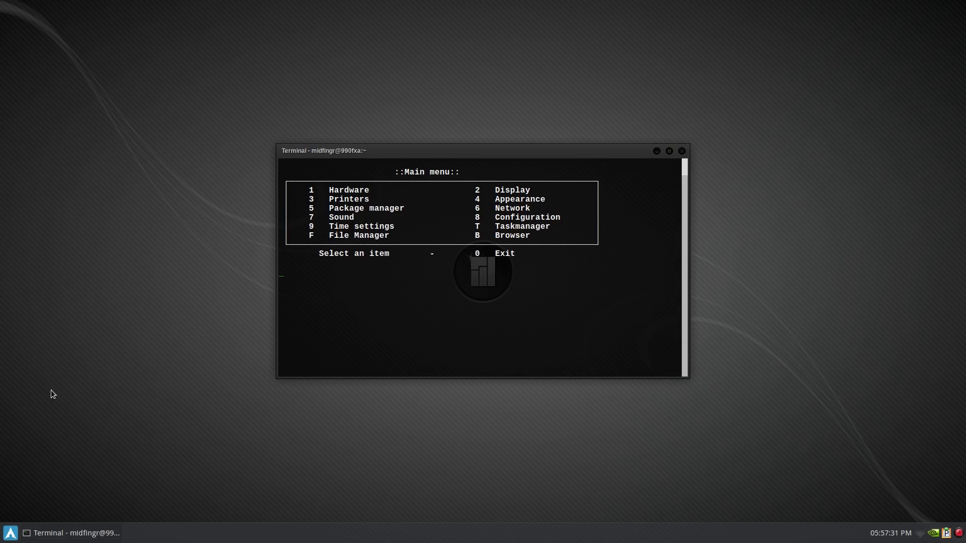
{"action": "key", "text": "super"}
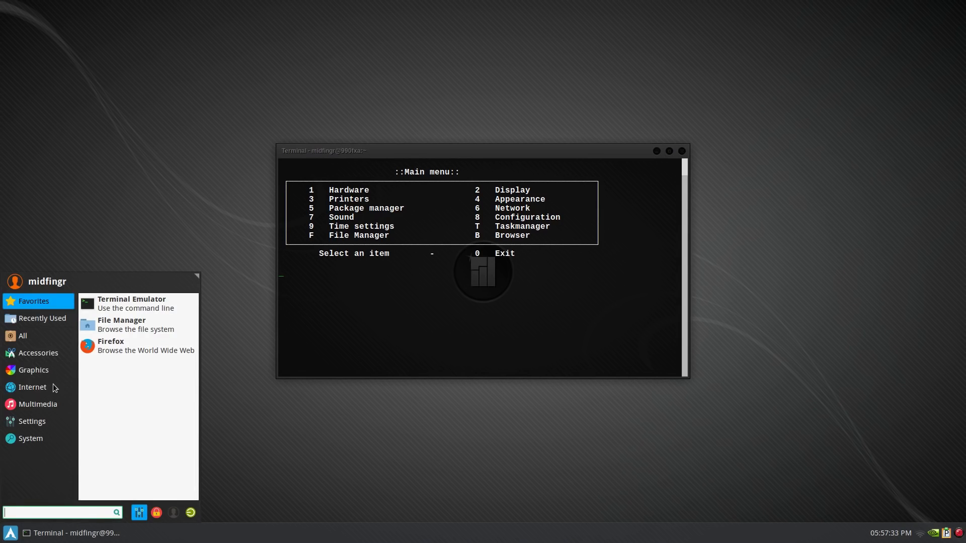
{"action": "type", "text": "mon"}
{"action": "key", "text": "Return"}
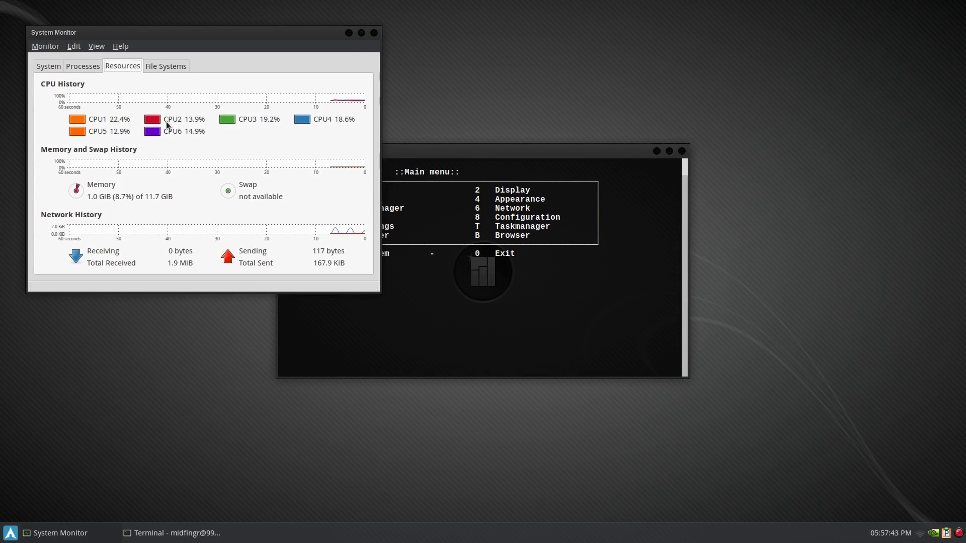
{"action": "left_click", "coordinate": [373, 33]}
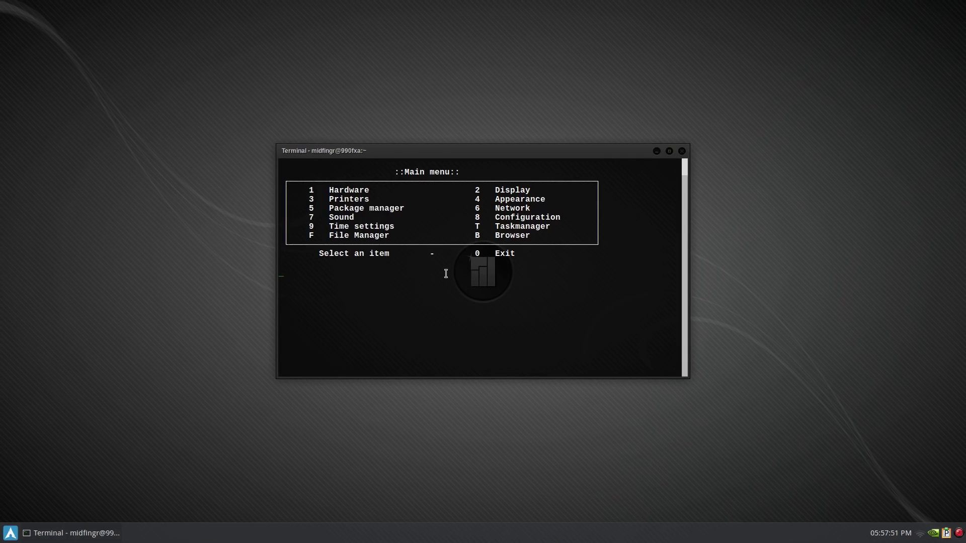
{"action": "key", "text": "5"}
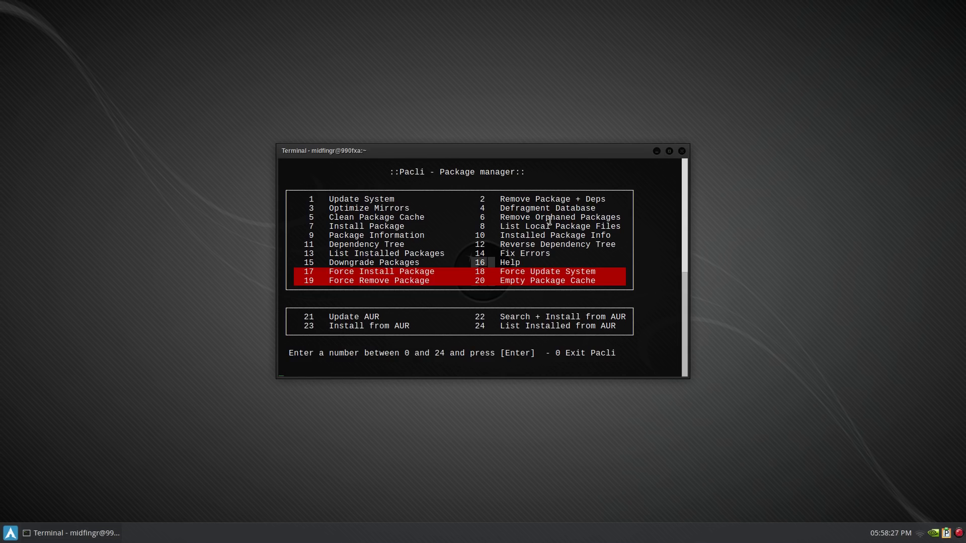
{"action": "key", "text": "Return"}
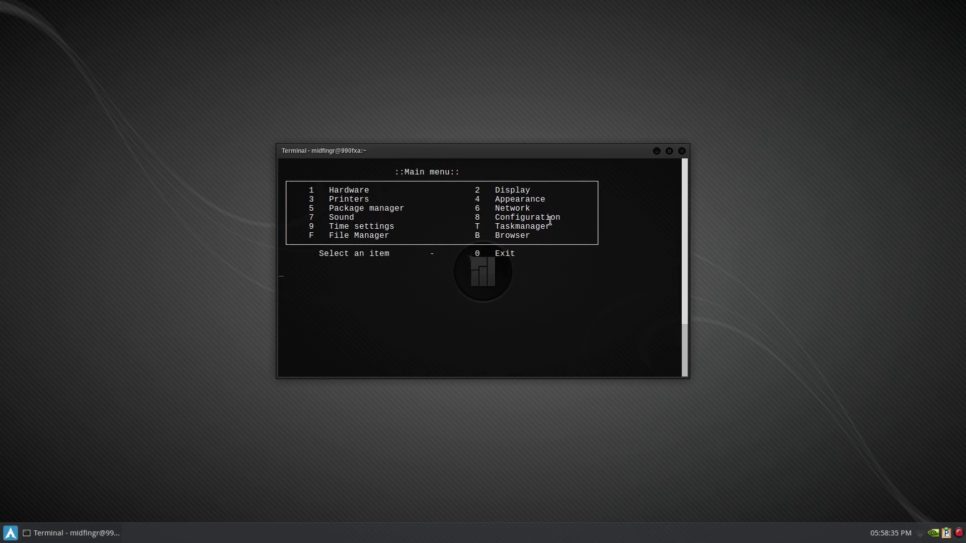
Choose option 8 to open bmenu's Configuration settings
{"action": "key", "text": "8"}
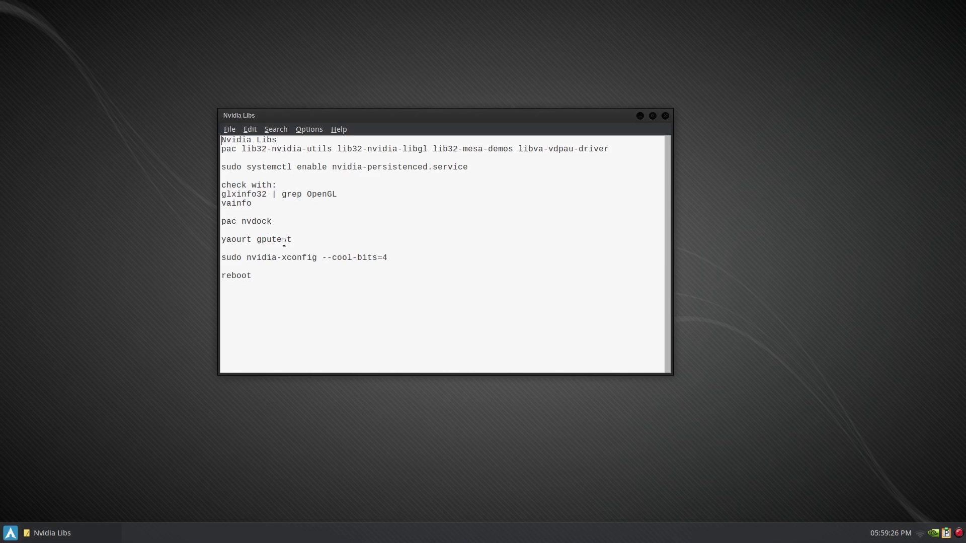
Copy the 'glxinfo32 | grep OpenGL' line from the Nvidia Libs notes
{"action": "double_click", "coordinate": [237, 197]}
{"action": "left_click_drag", "start_coordinate": [237, 197], "coordinate": [313, 198]}
{"action": "key", "text": "ctrl+c"}
{"action": "right_click", "coordinate": [325, 196]}
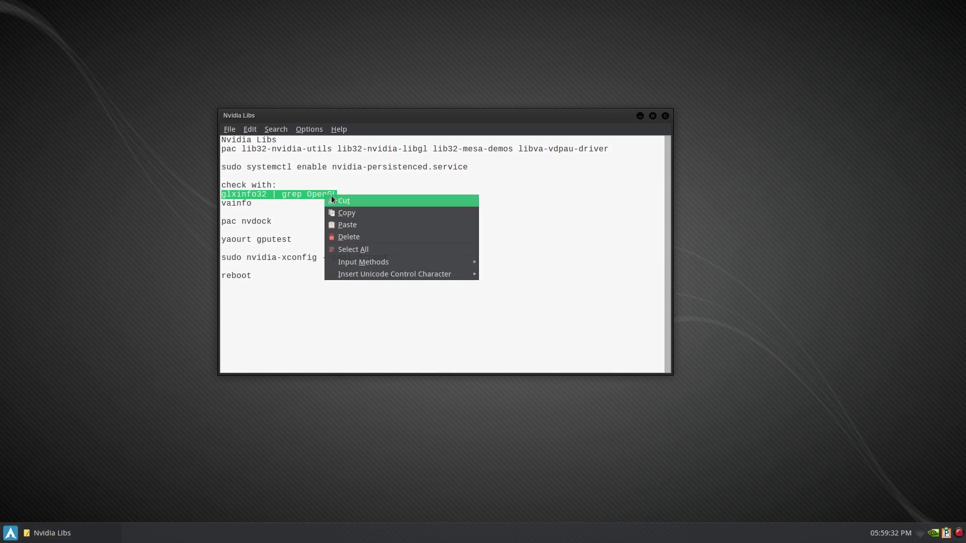
{"action": "left_click", "coordinate": [354, 215]}
Run the copied glxinfo32 check in a new terminal, which reports a missing libGL library
{"action": "left_click", "coordinate": [11, 532]}
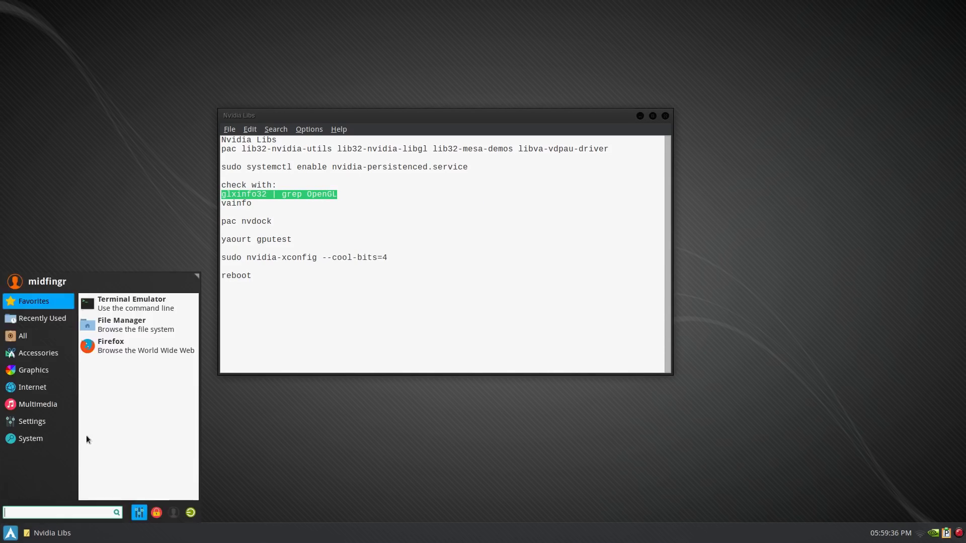
{"action": "left_click", "coordinate": [135, 301]}
{"action": "right_click", "coordinate": [312, 219]}
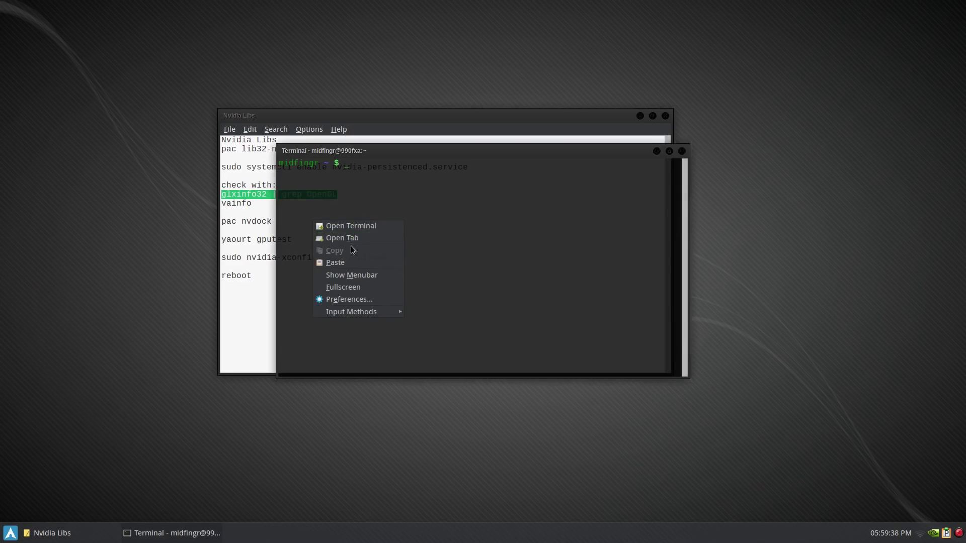
{"action": "left_click", "coordinate": [335, 262]}
{"action": "key", "text": "Return"}
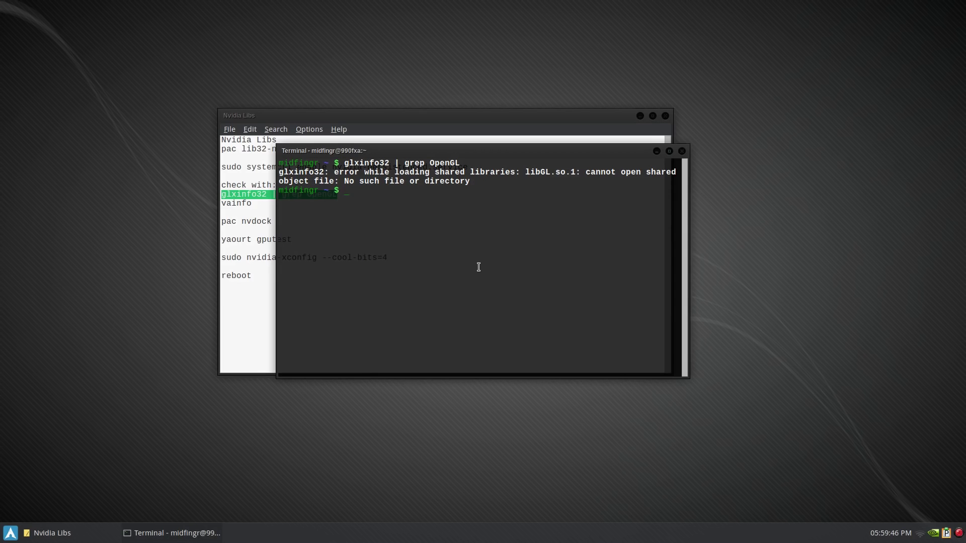
{"action": "left_click", "coordinate": [681, 151]}
{"action": "left_click", "coordinate": [420, 198]}
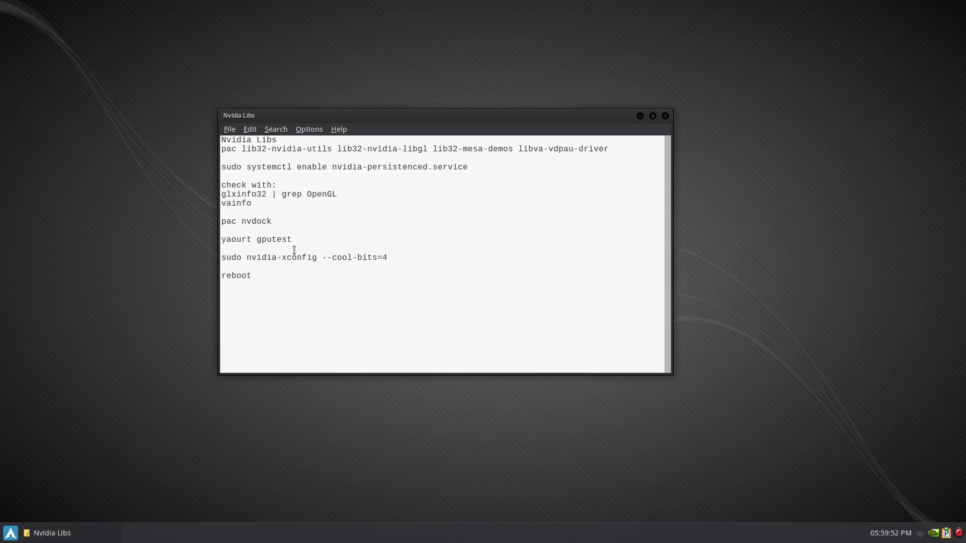
{"action": "double_click", "coordinate": [263, 240]}
{"action": "left_click", "coordinate": [295, 243]}
In a new terminal, run 'pacs mesa-demos' to confirm mesa-demos is installed
{"action": "key", "text": "ctrl+alt+t"}
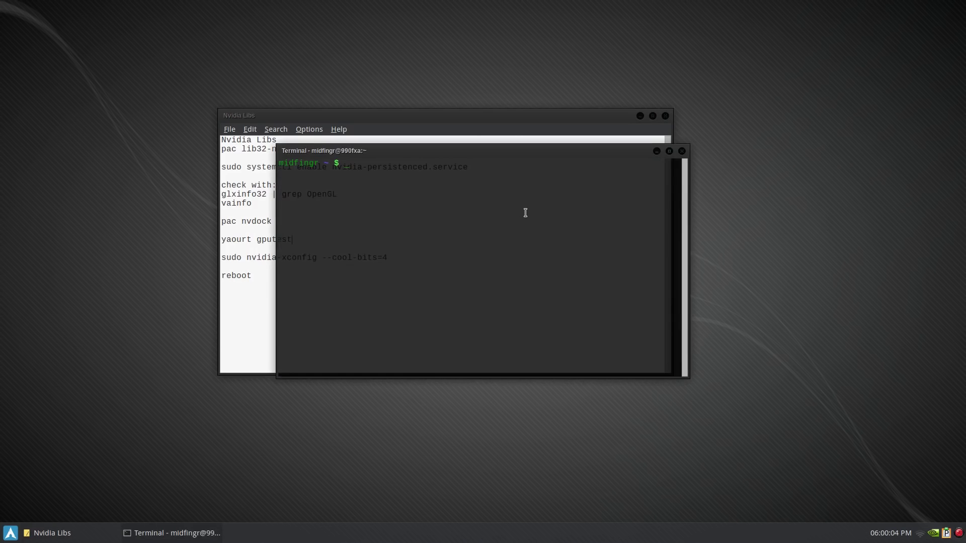
{"action": "type", "text": "pacs mesa-demos"}
{"action": "key", "text": "Return"}
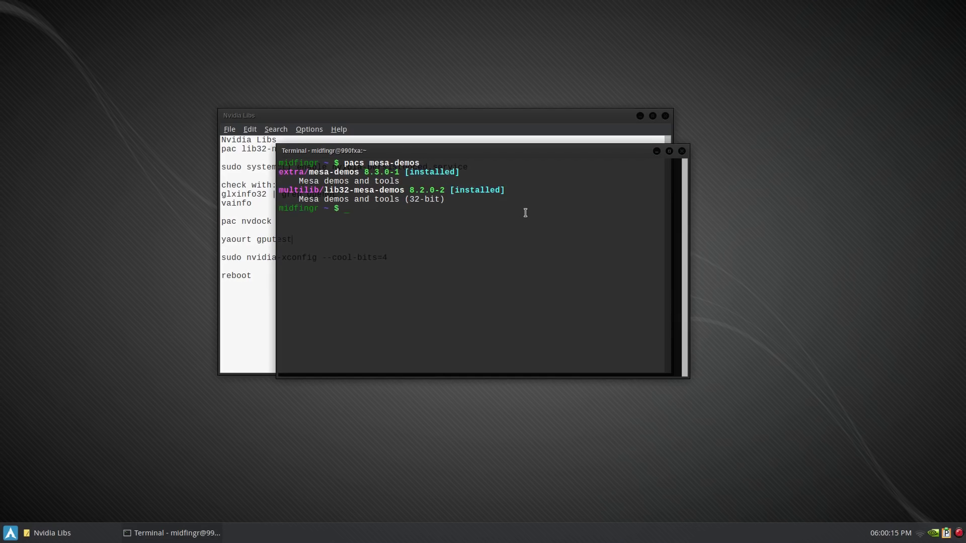
Build and install gputest from the AUR as package 1, then launch gputest
{"action": "key", "text": "F12"}
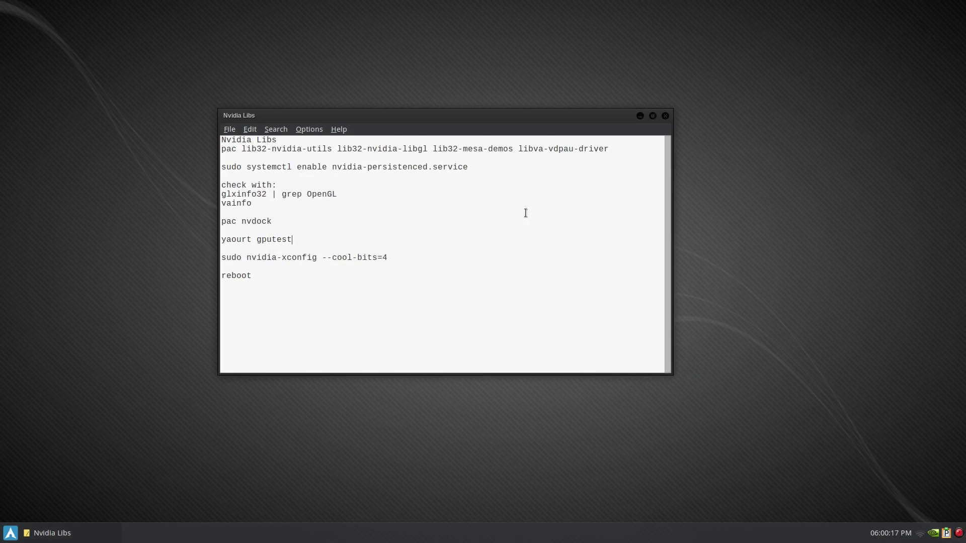
{"action": "triple_click", "coordinate": [257, 239]}
{"action": "type", "text": "1"}
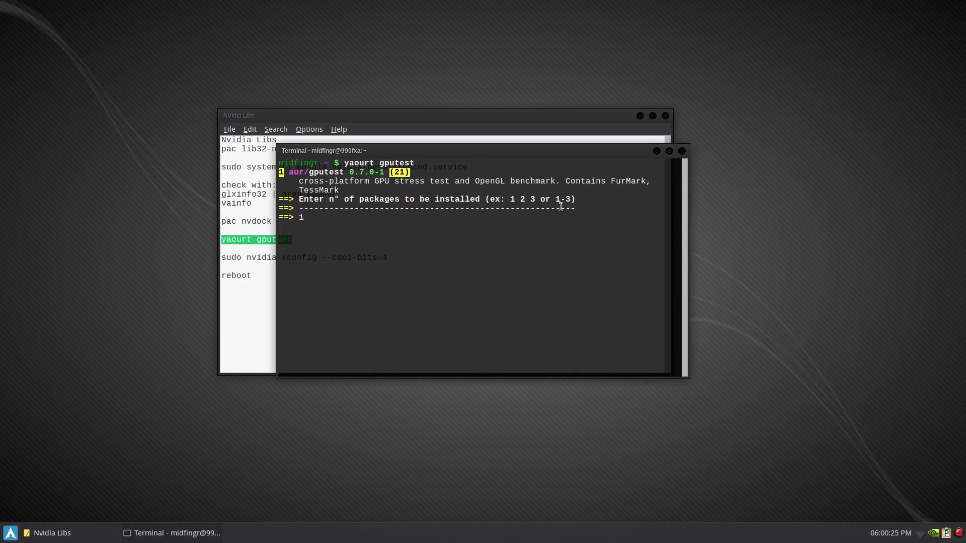
{"action": "key", "text": "Return"}
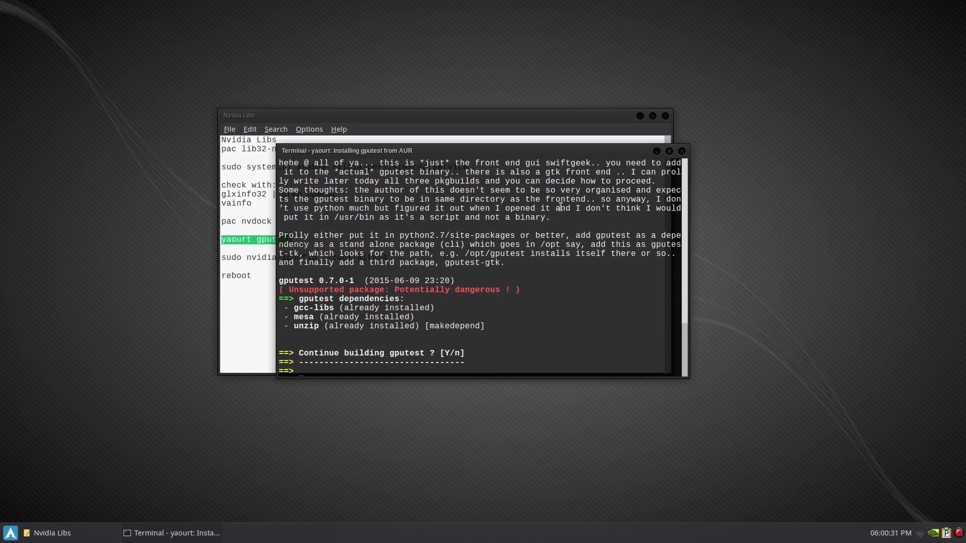
{"action": "key", "text": "Return"}
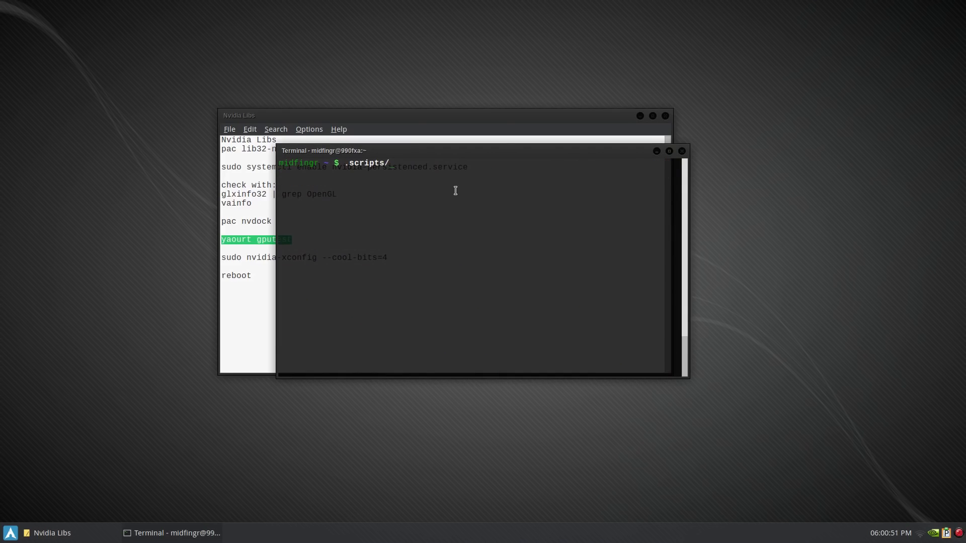
{"action": "type", "text": "gputest"}
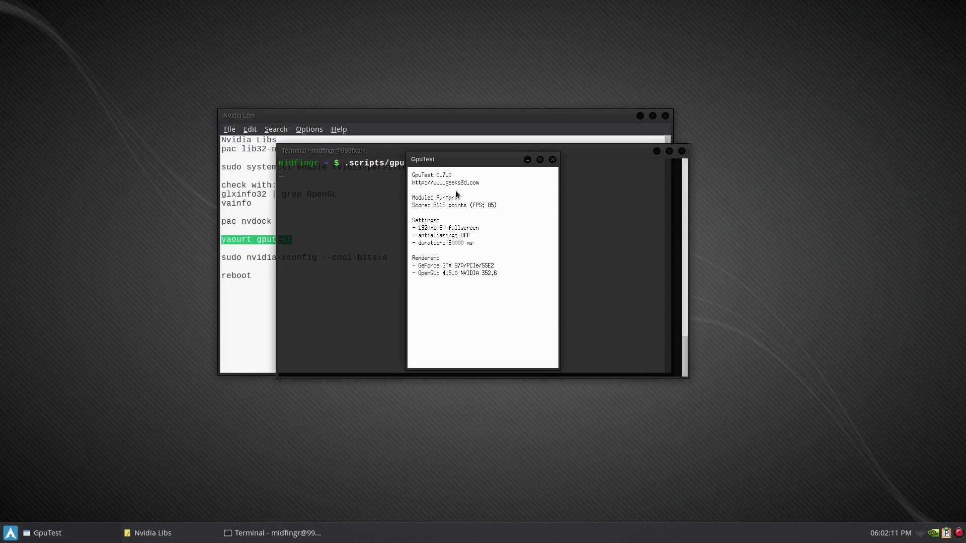
Close the GpuTest score window, the Nvidia Libs note in Leafpad, and the terminal
{"action": "key", "text": "Escape"}
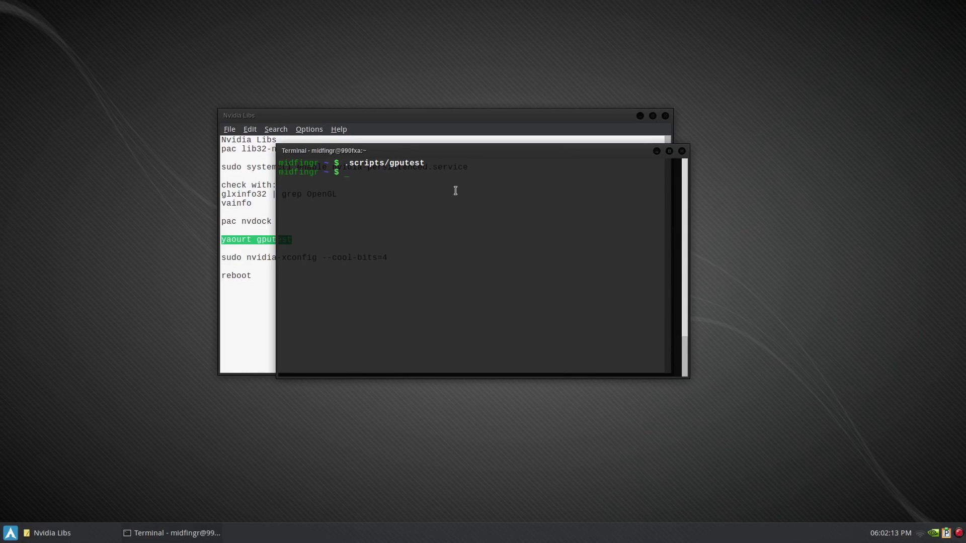
{"action": "left_click", "coordinate": [237, 262]}
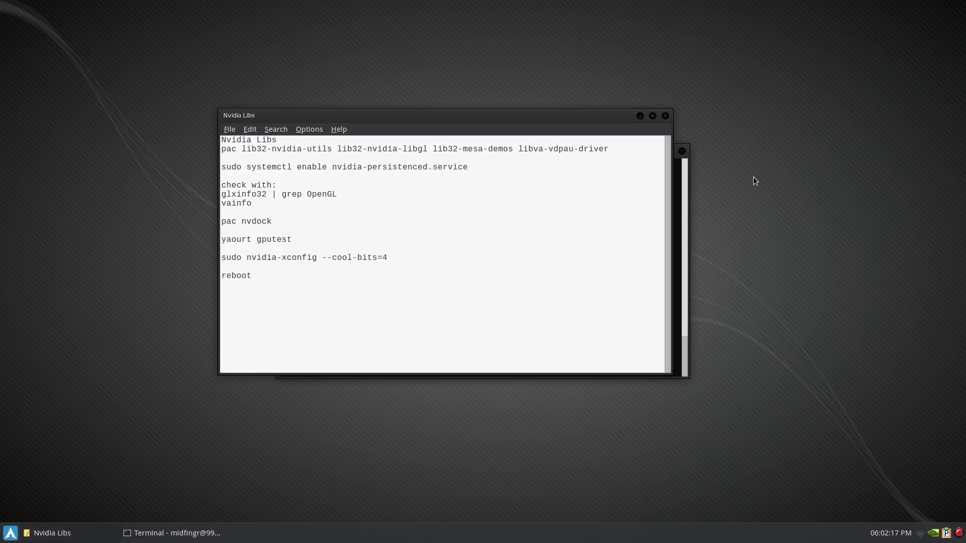
{"action": "left_click", "coordinate": [664, 116]}
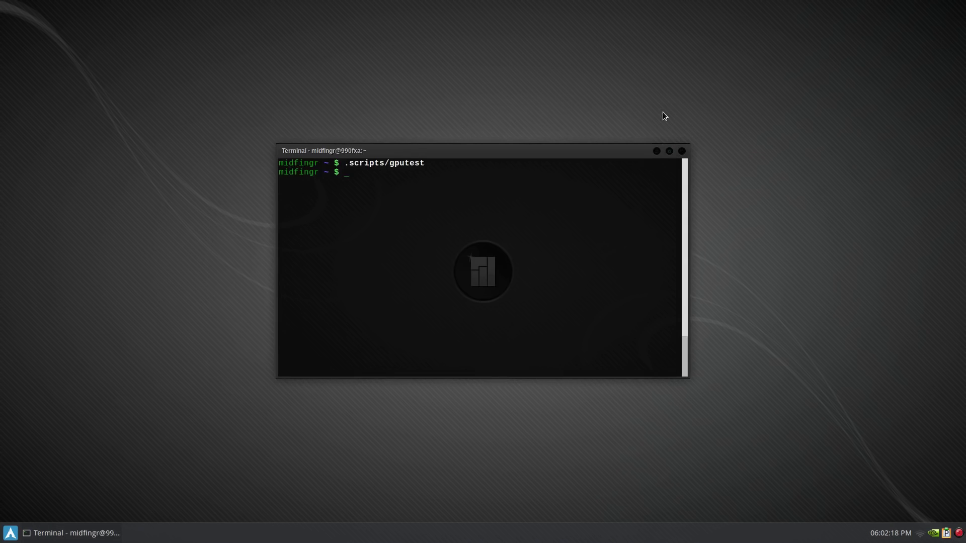
{"action": "left_click", "coordinate": [682, 151]}
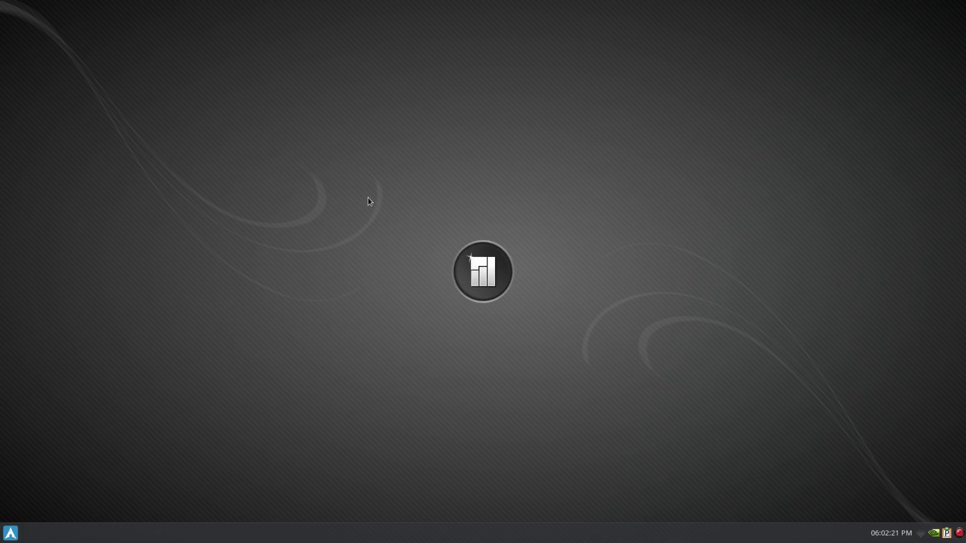